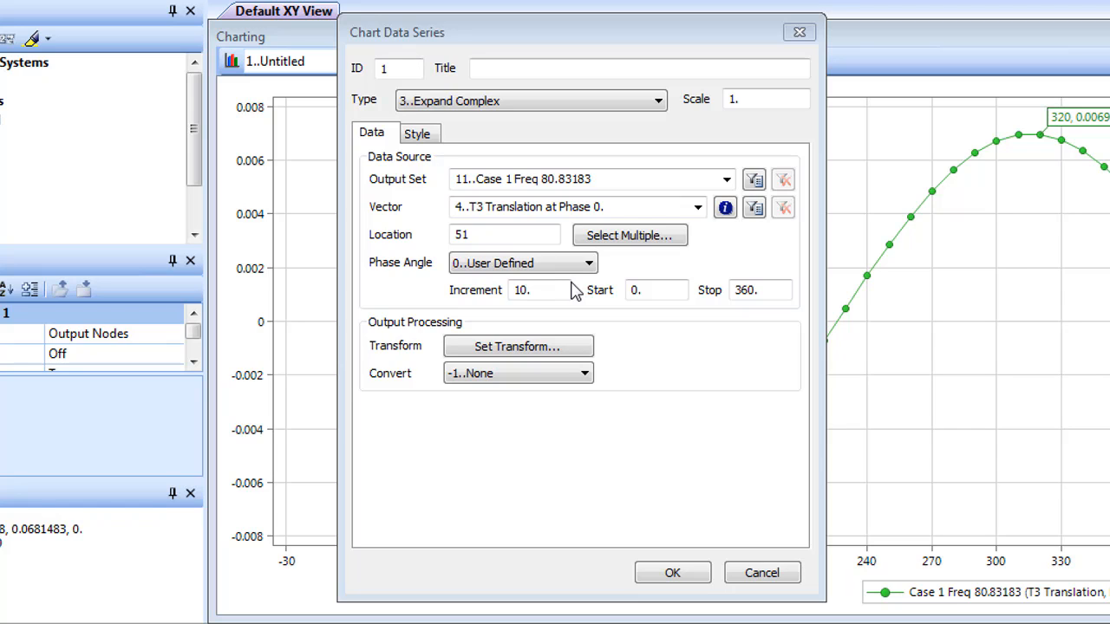
Step: Review the available chart data series types and the style settings of data series 1
click(658, 101)
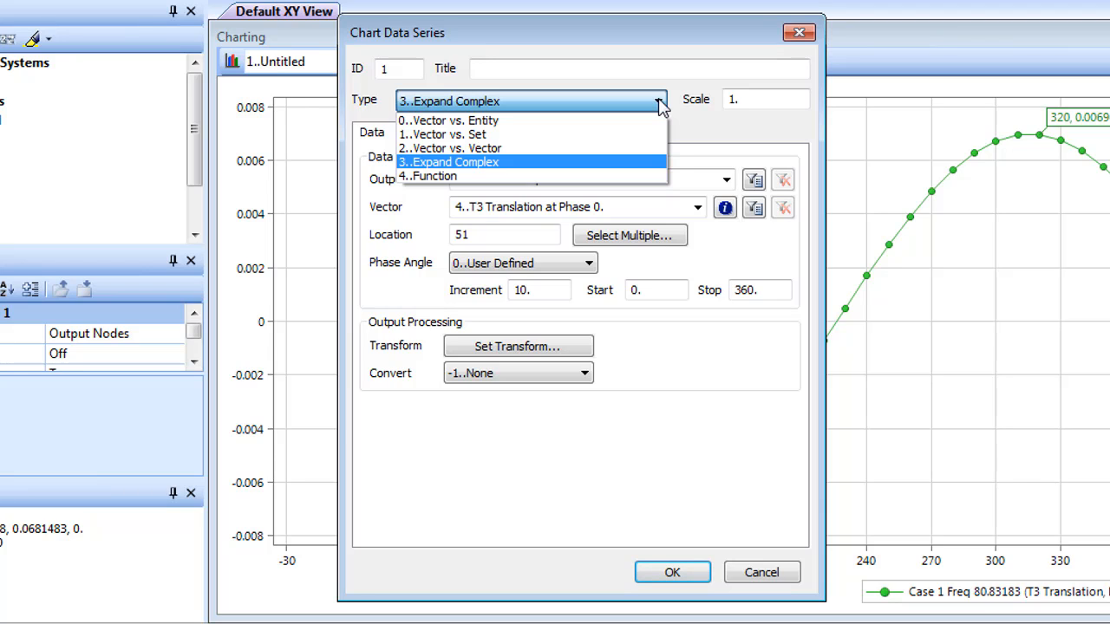
click(661, 104)
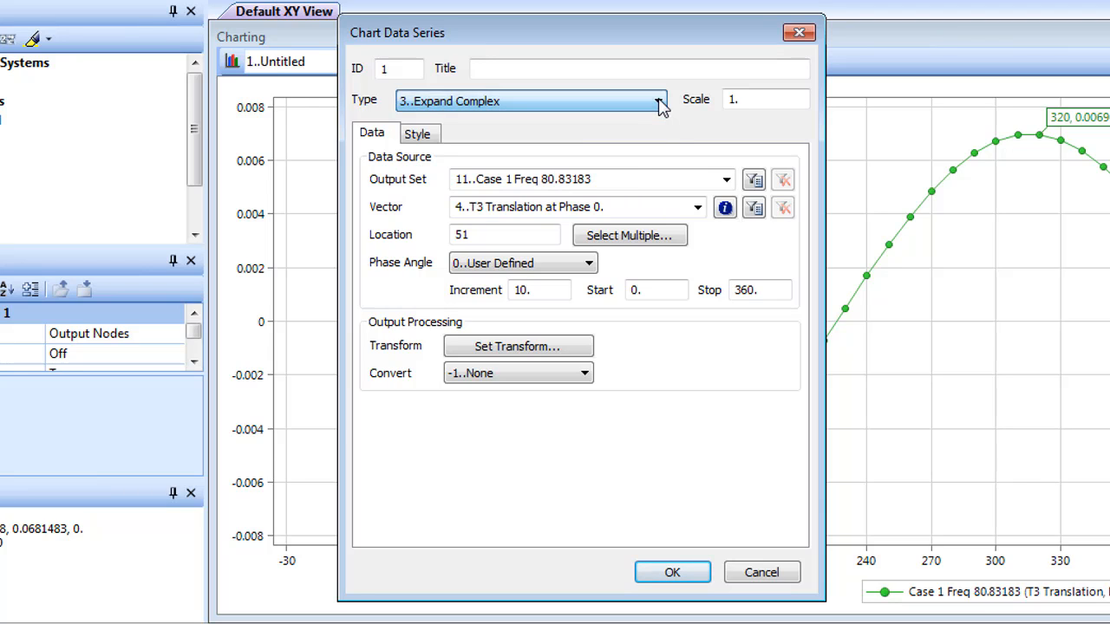
click(419, 135)
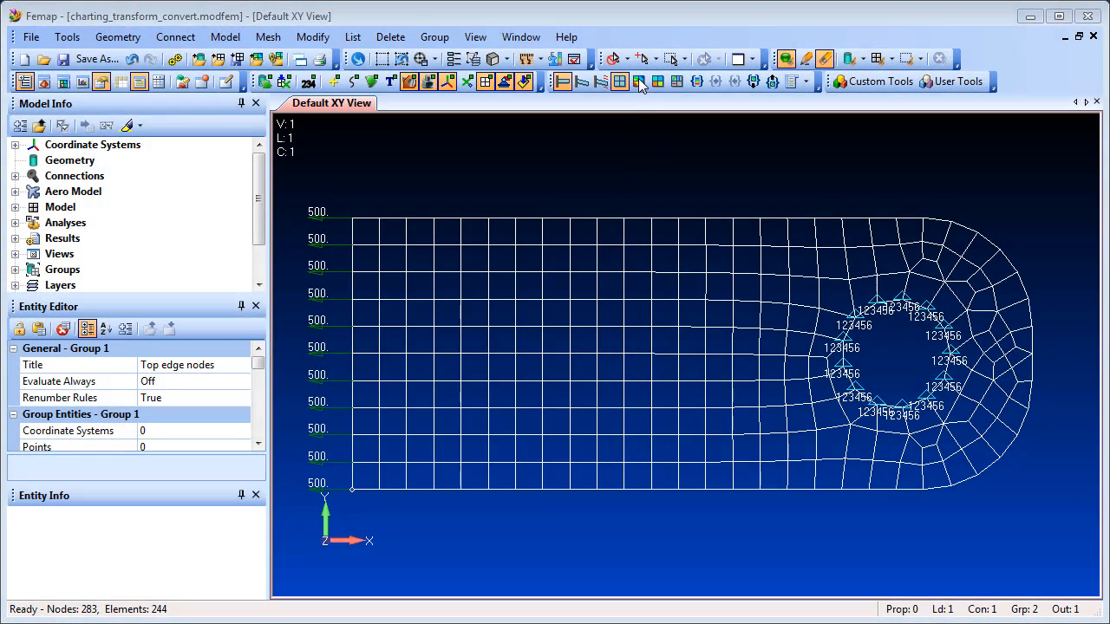
Step: Display the elemental stress contour on the plate and briefly highlight the group 1..Top edge nodes in the model
click(639, 82)
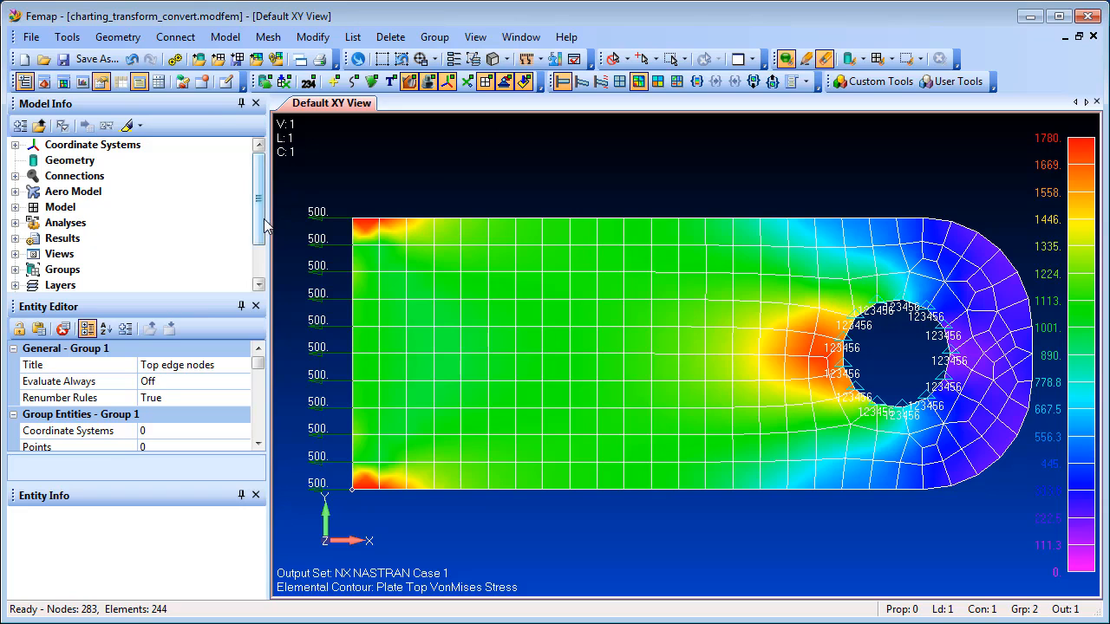
scroll(260, 260, down, 1)
click(15, 223)
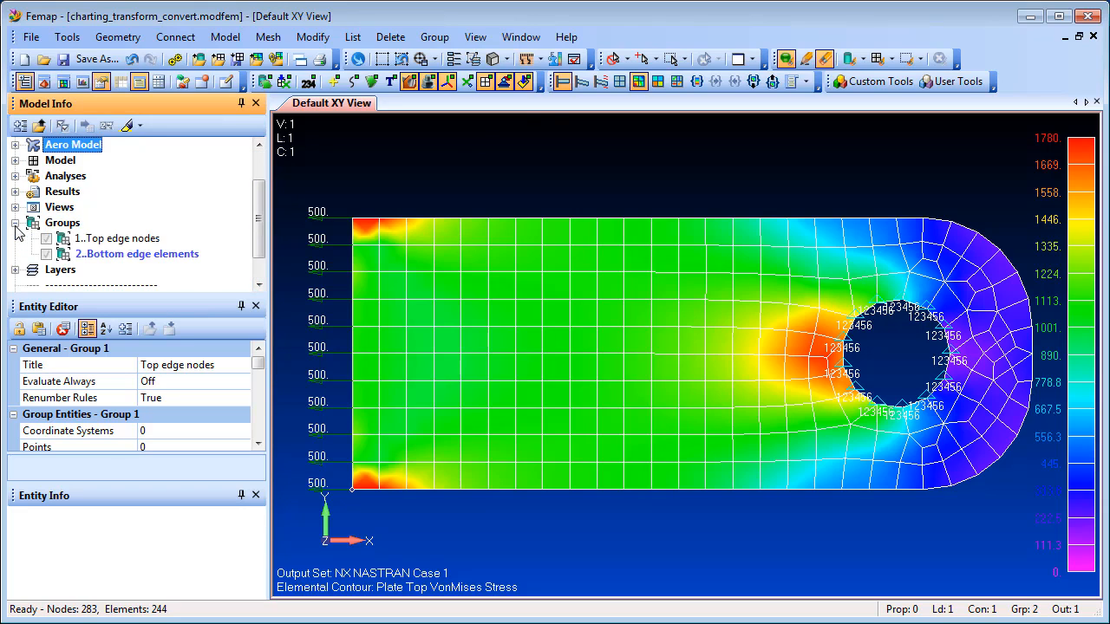
click(104, 239)
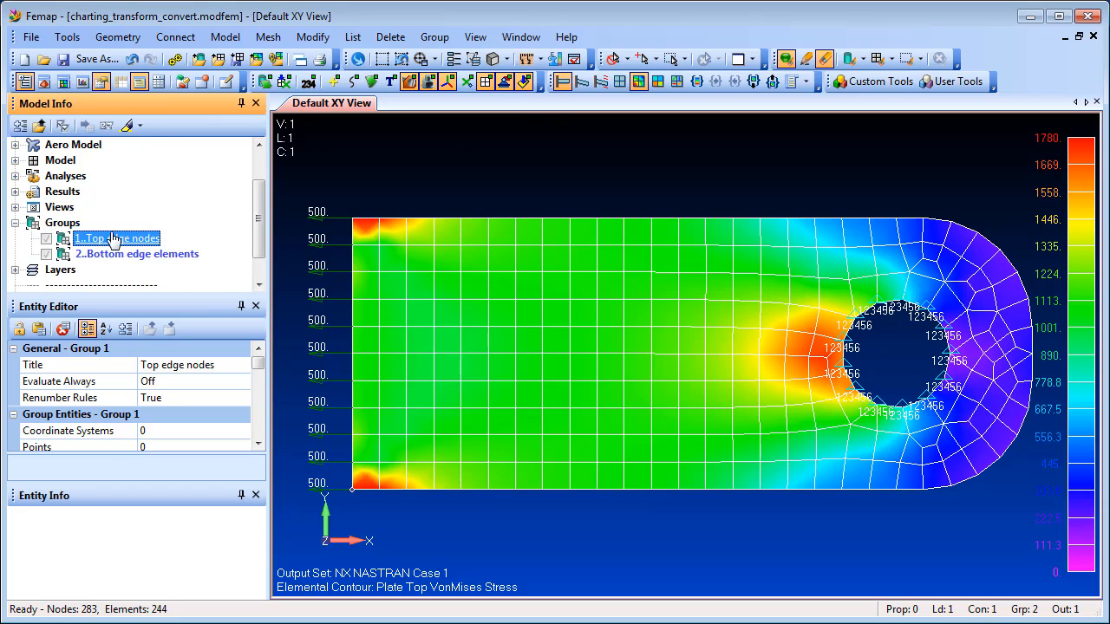
click(127, 126)
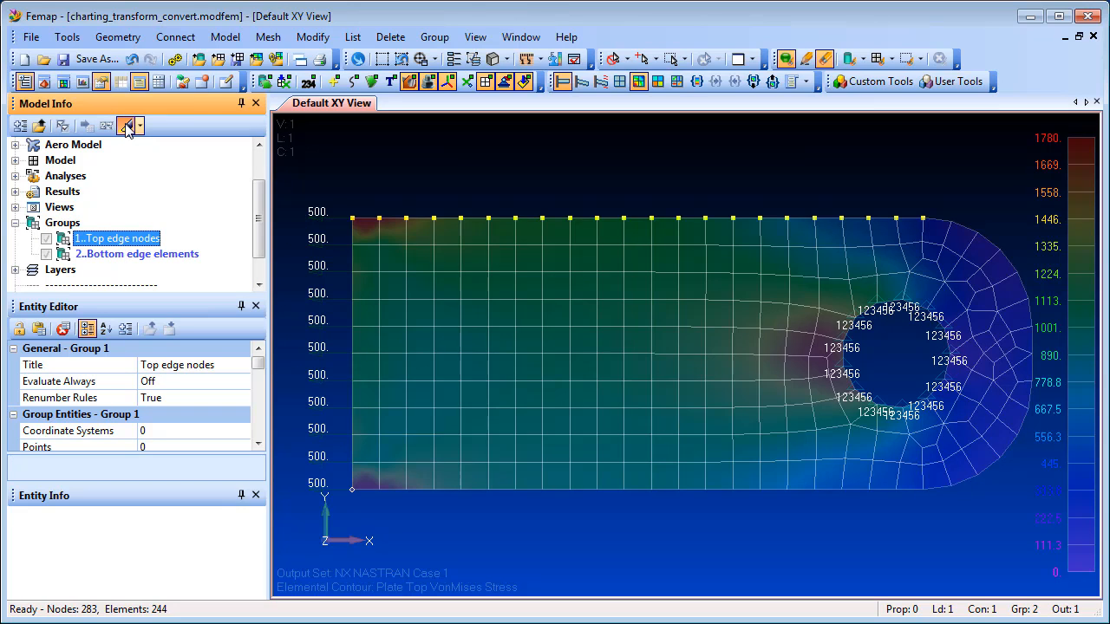
click(128, 127)
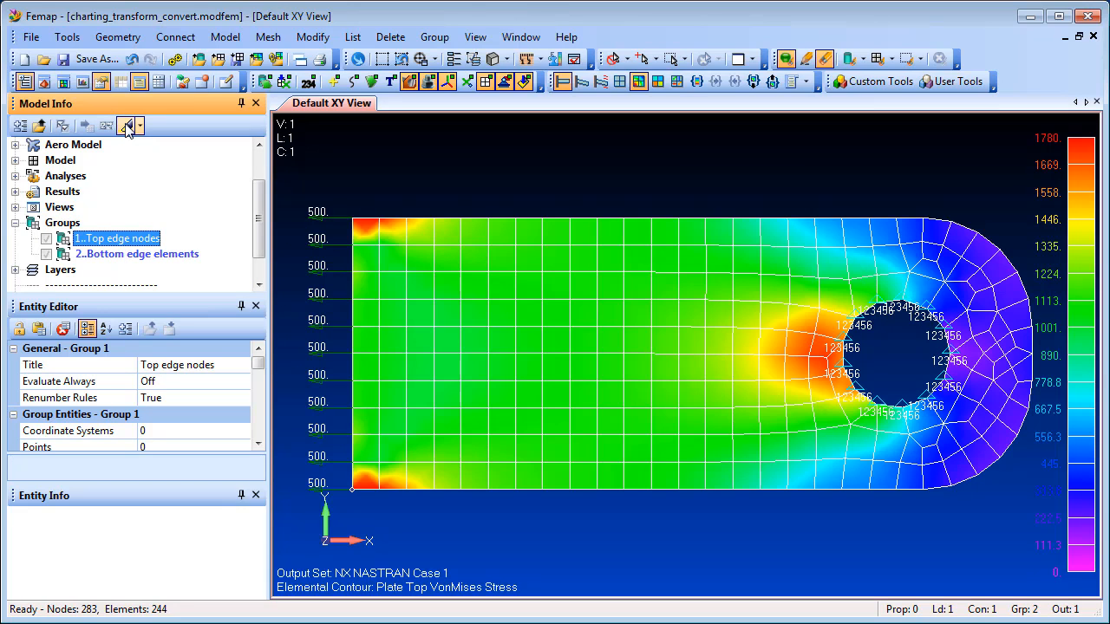
Step: Create a chart data series plotting the vector 7033..Plate Top VonMises Stress against X position
click(82, 80)
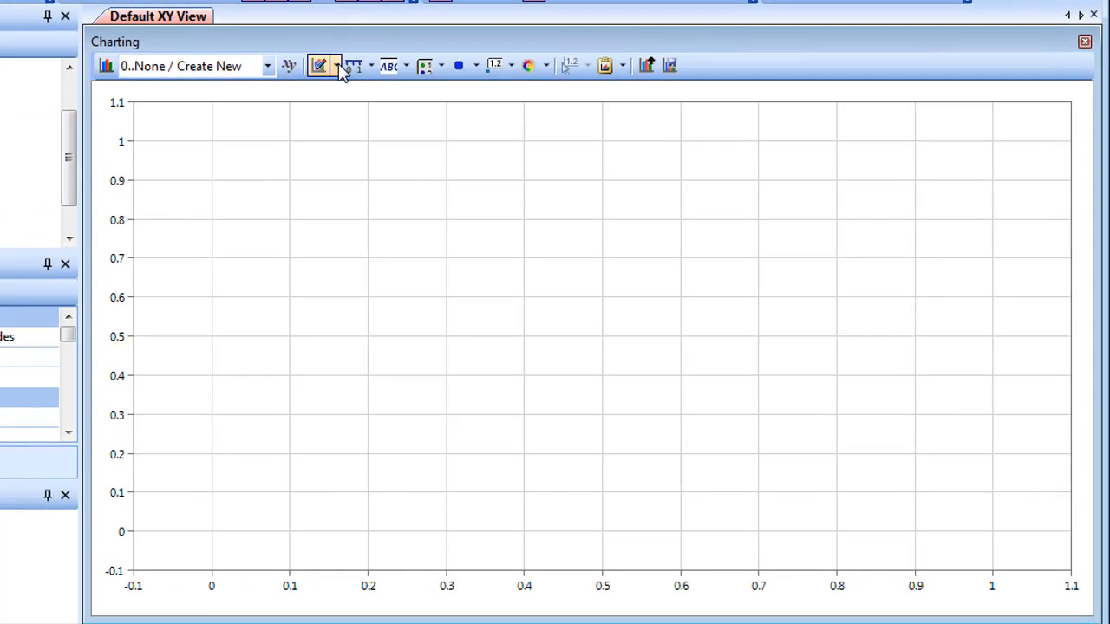
click(450, 132)
click(373, 91)
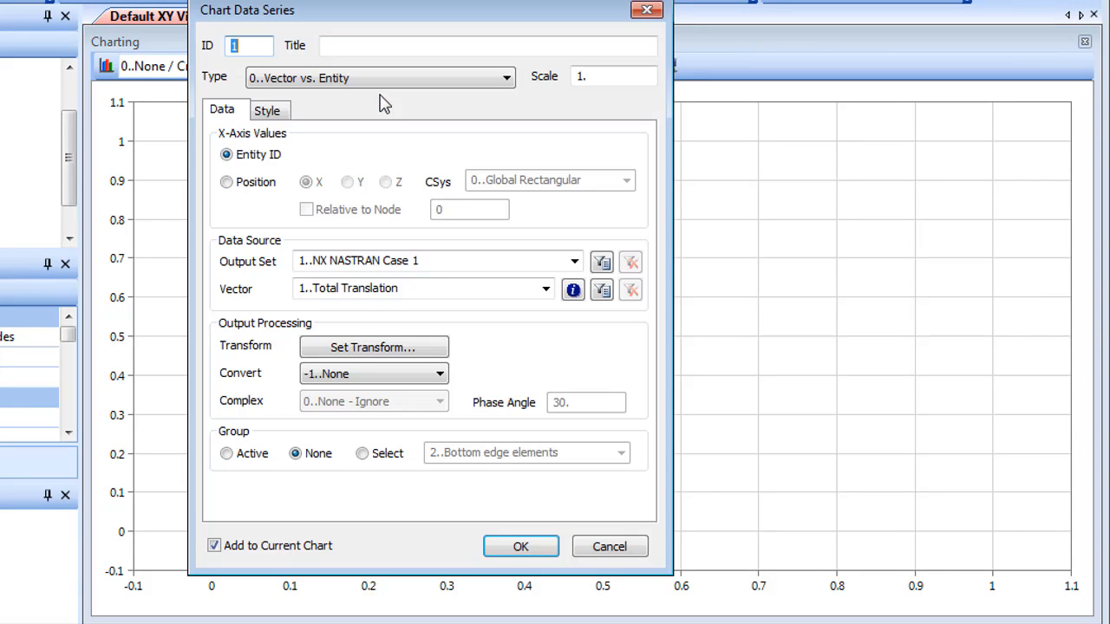
click(227, 184)
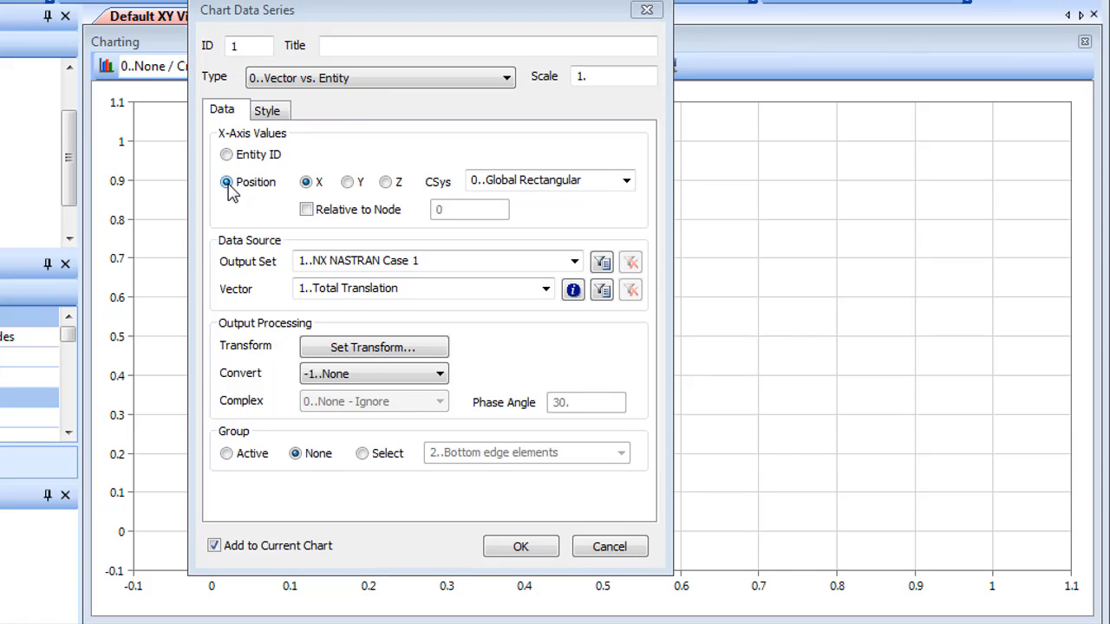
click(545, 289)
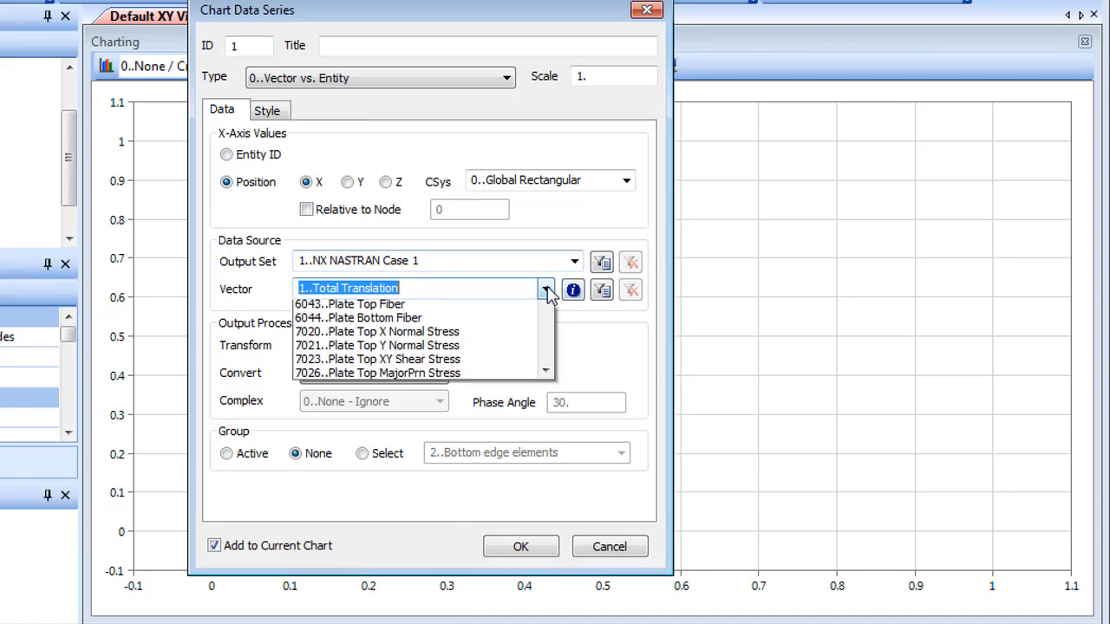
drag(546, 347, 568, 477)
click(349, 542)
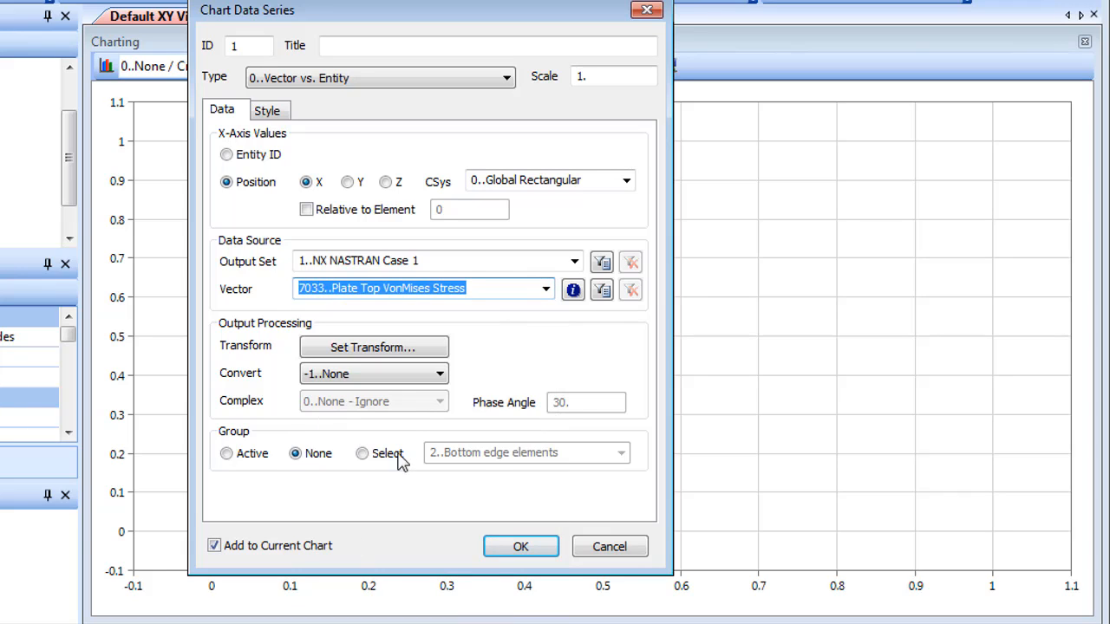
Step: Convert the stress series output with 0..Average, limit it to group 1..Top edge nodes, and add only this series to the chart
click(439, 373)
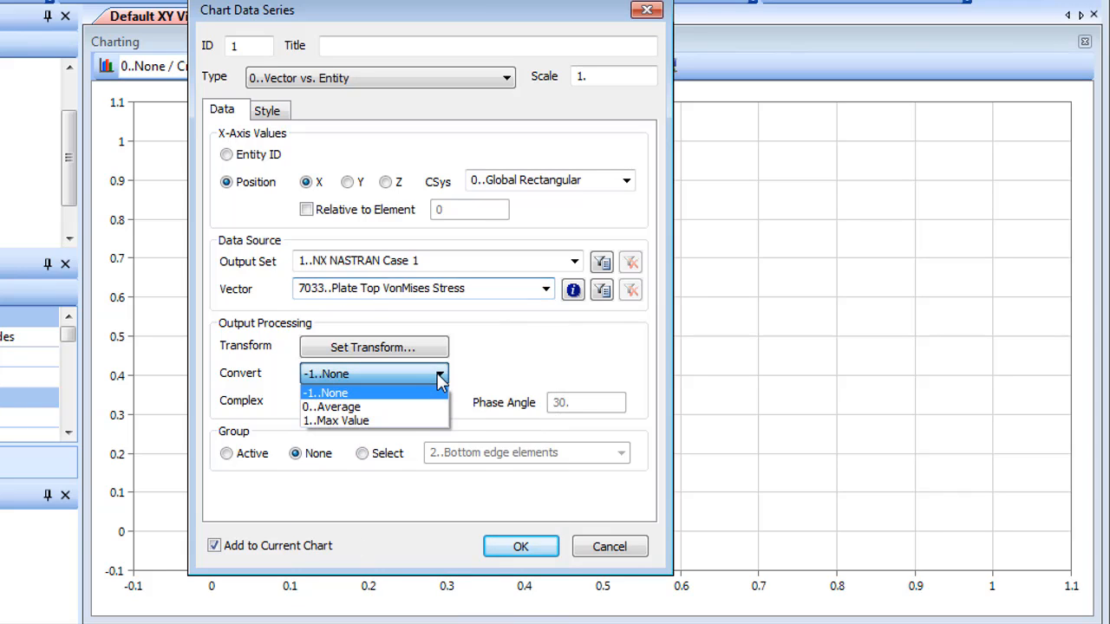
click(407, 405)
click(362, 453)
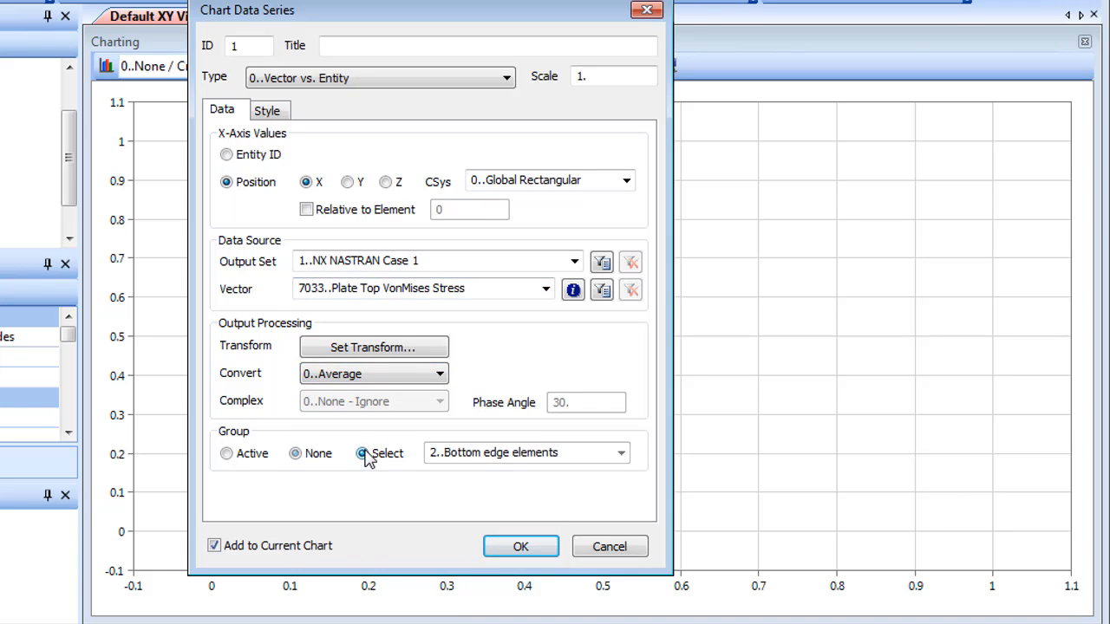
click(620, 453)
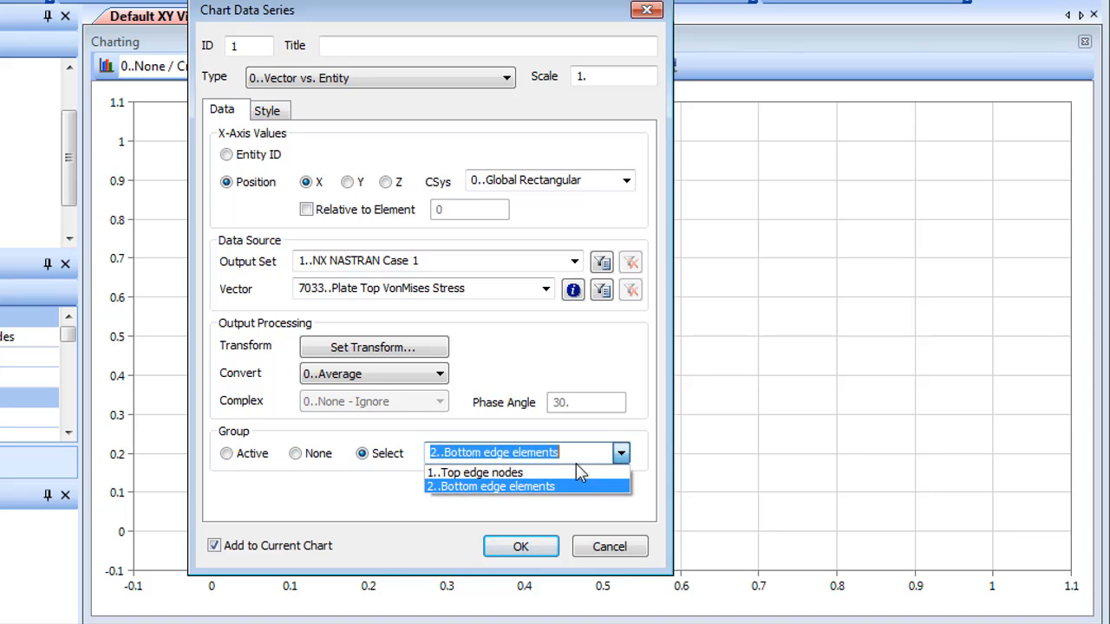
click(550, 476)
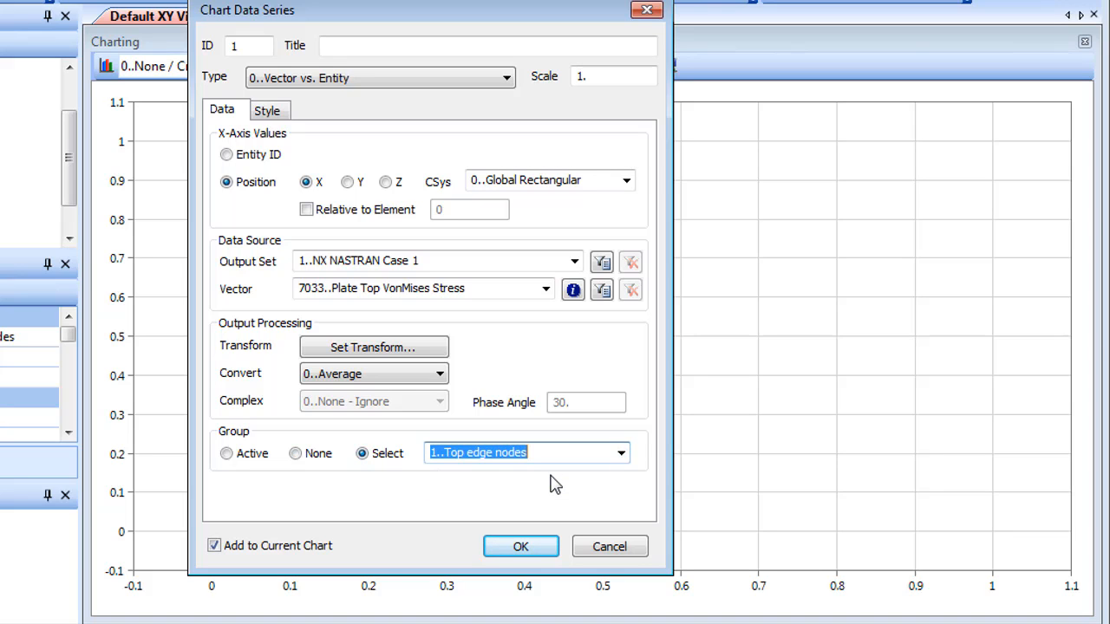
click(524, 555)
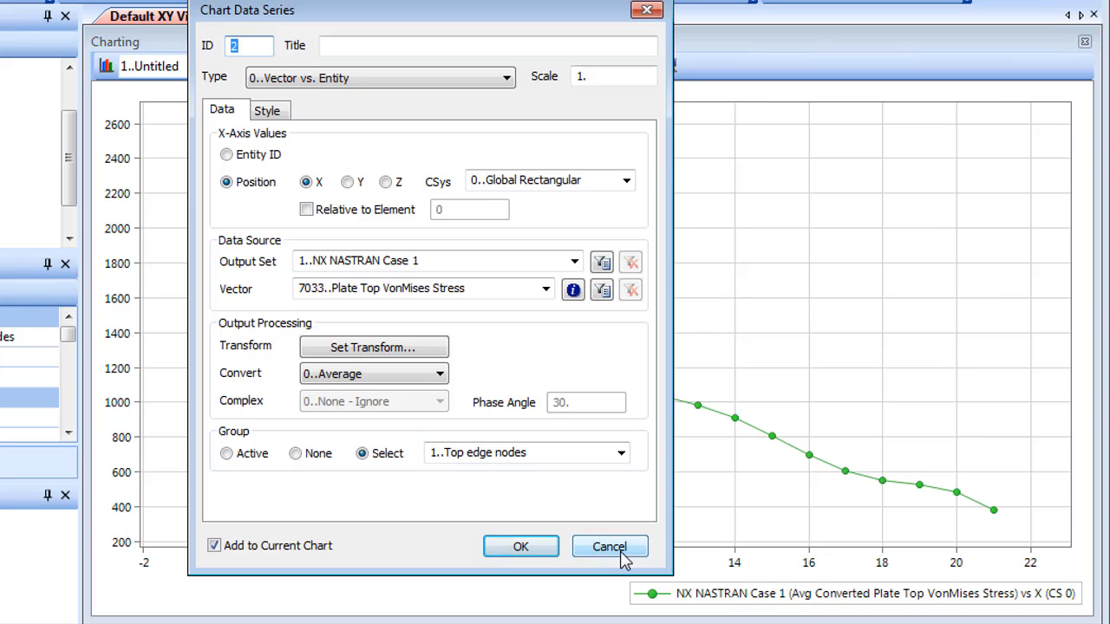
click(610, 548)
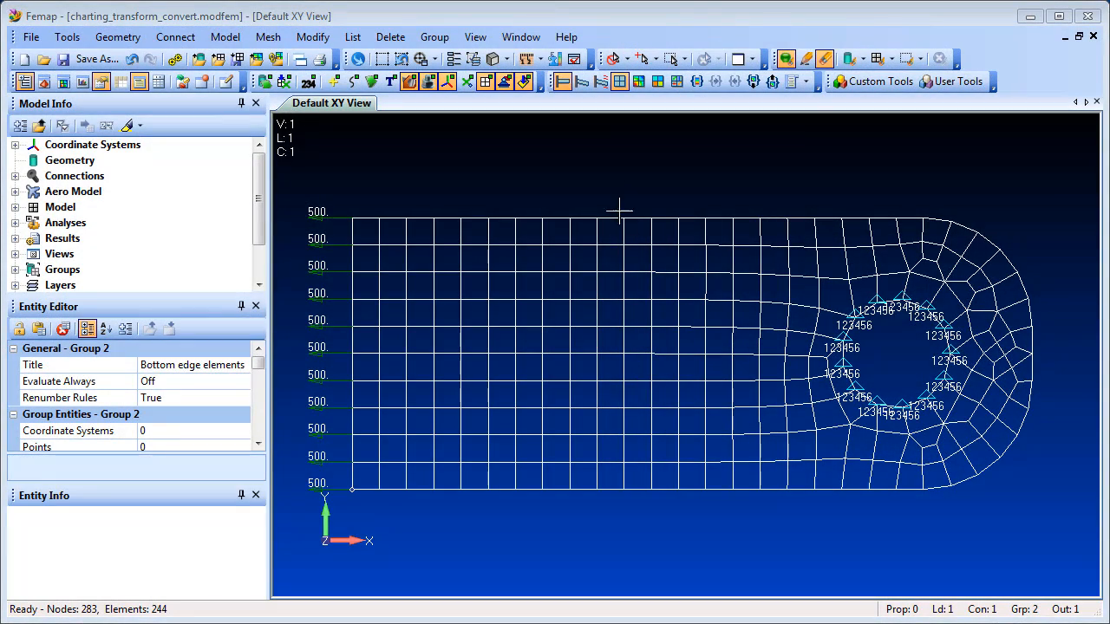
Step: Display the elemental stress contour and briefly highlight the group 2..Bottom edge elements in the model
click(638, 81)
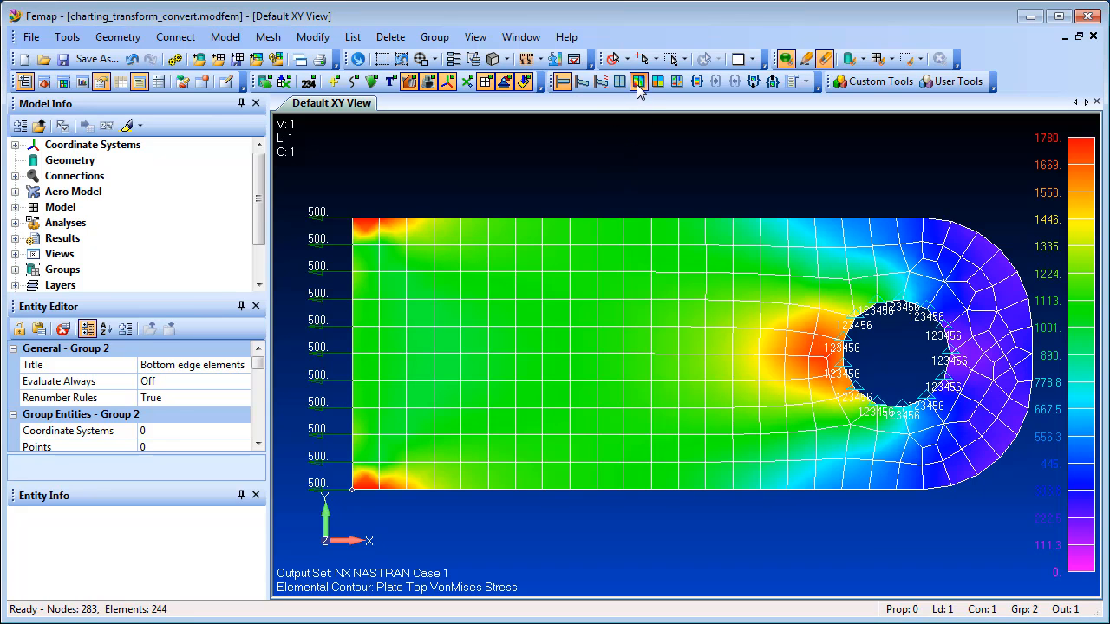
scroll(266, 236, down, 1)
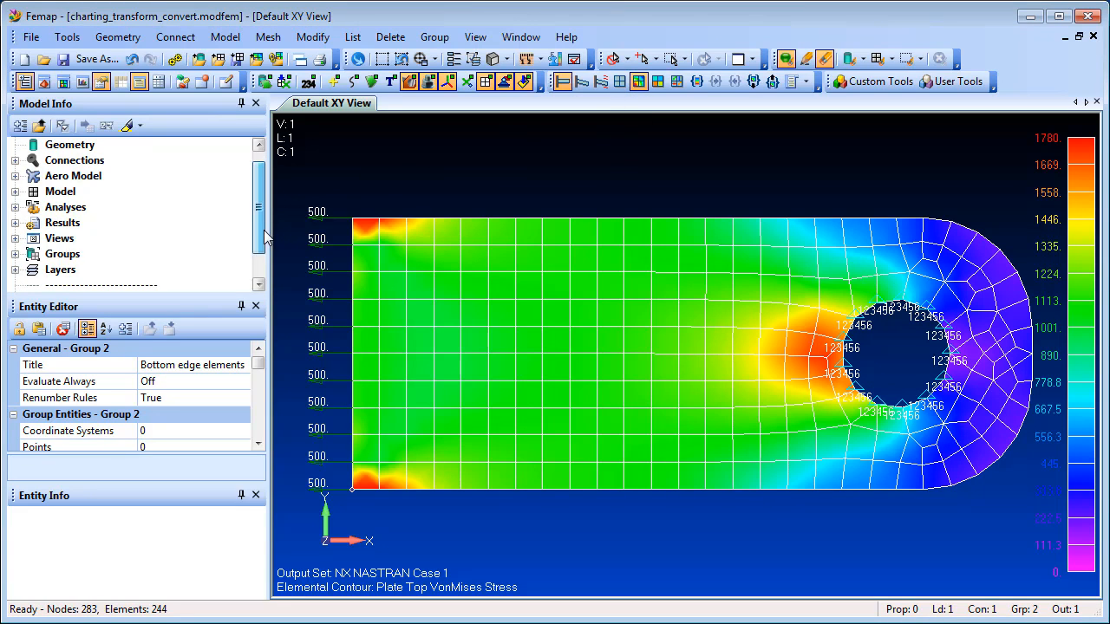
scroll(266, 237, down, 2)
click(15, 223)
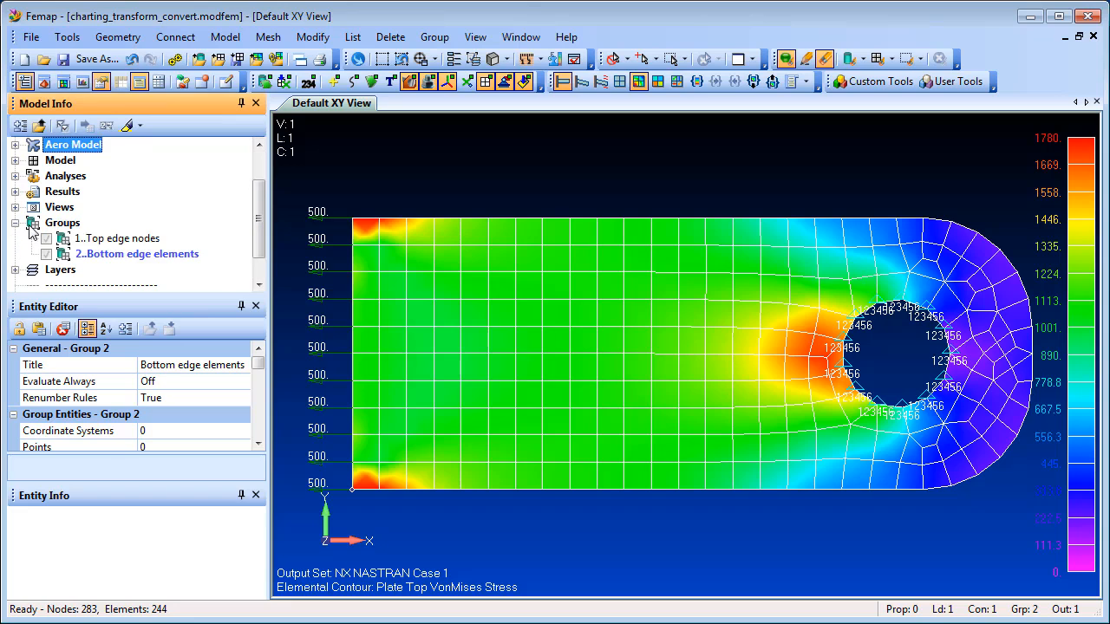
click(130, 254)
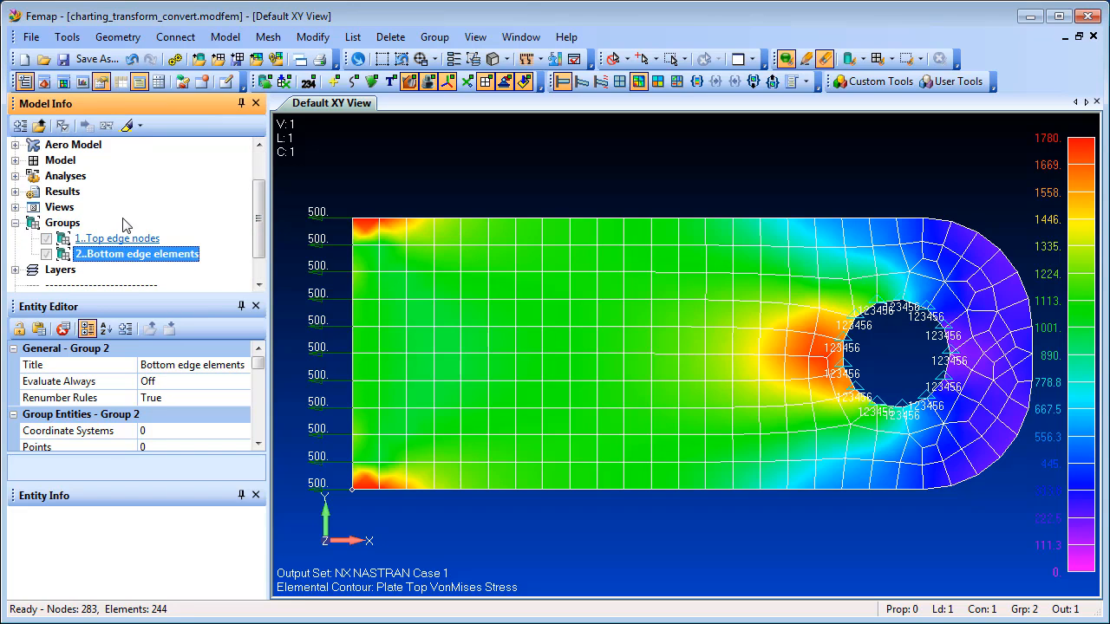
click(127, 126)
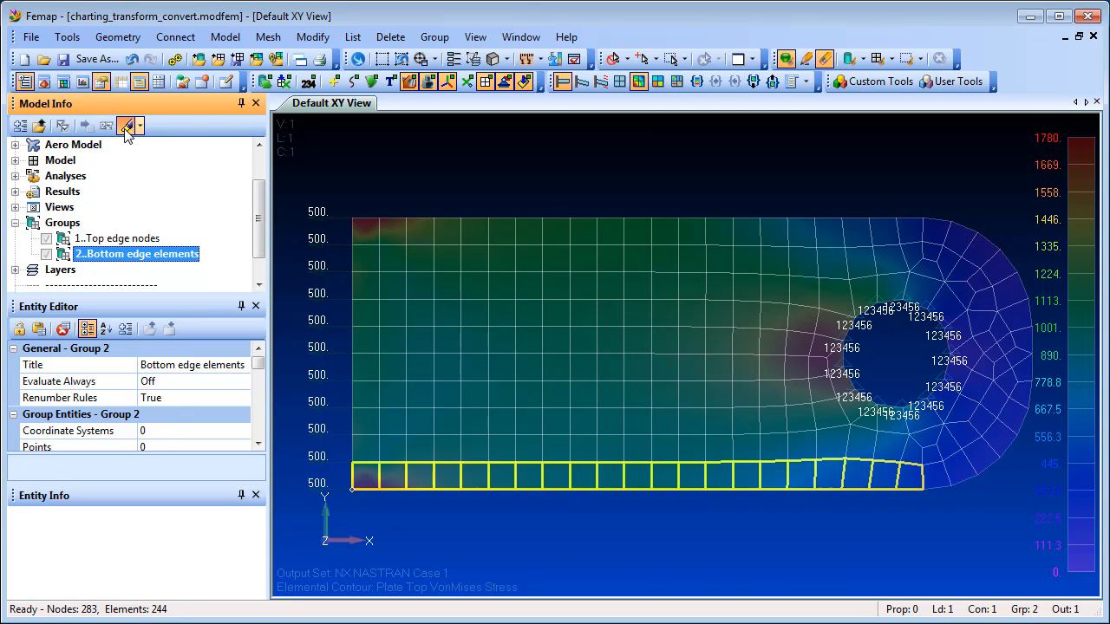
click(127, 127)
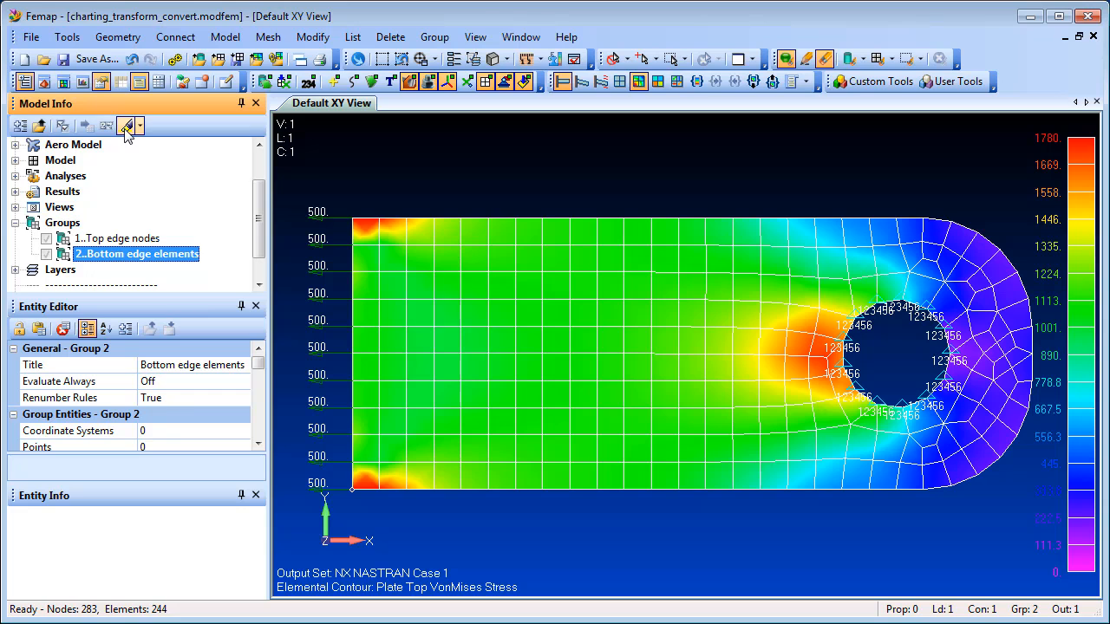
Step: Create a chart data series plotting the vector 7206..Plate X Membrane Force against X position
click(82, 82)
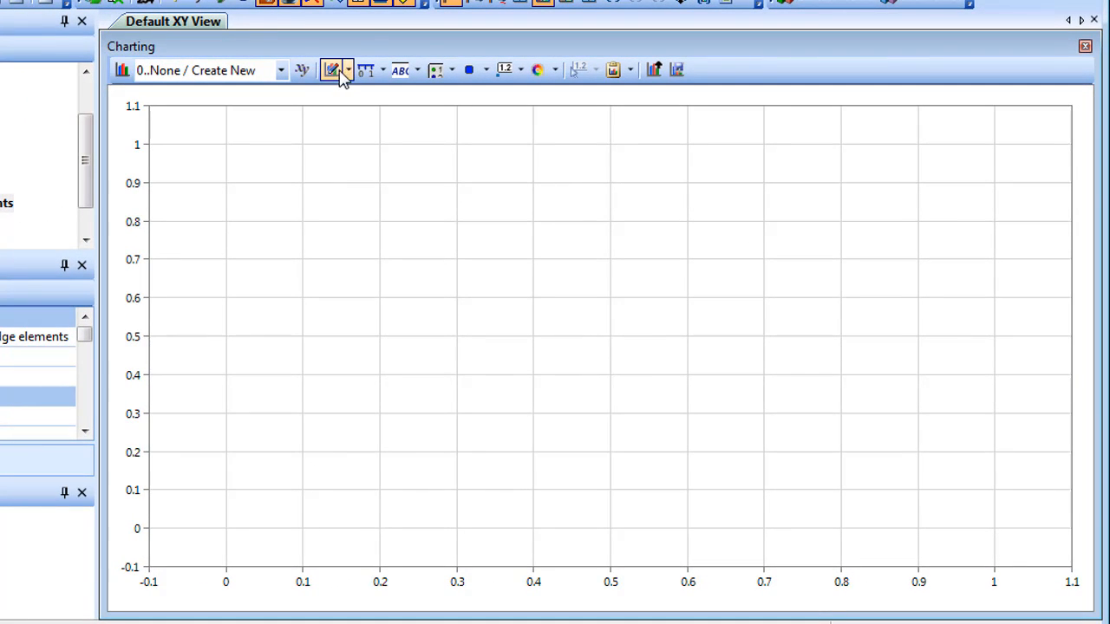
click(348, 71)
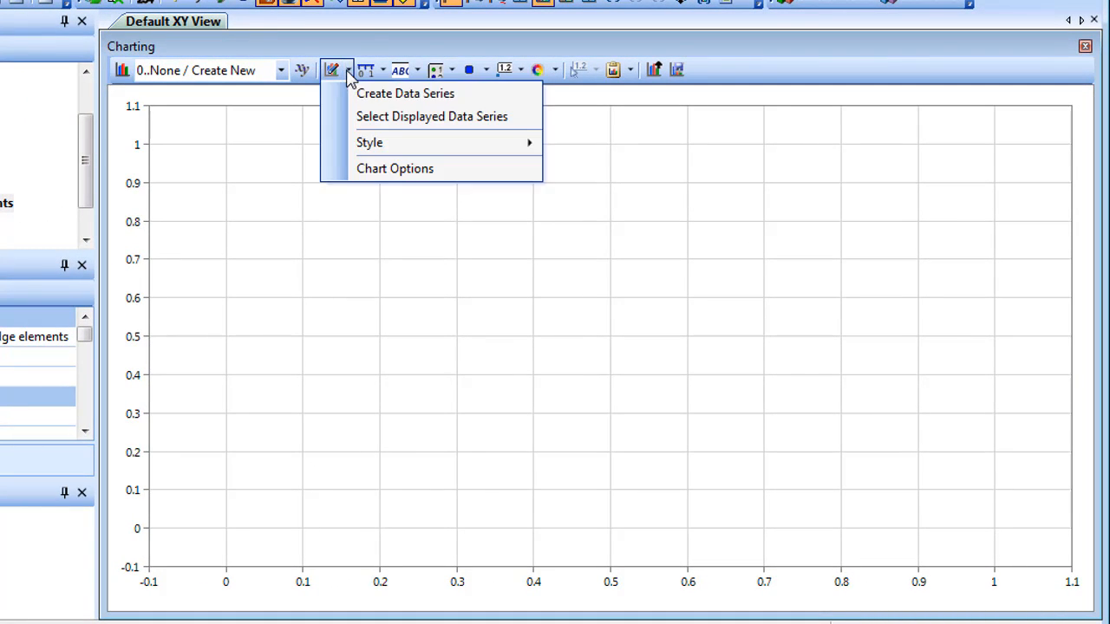
click(364, 94)
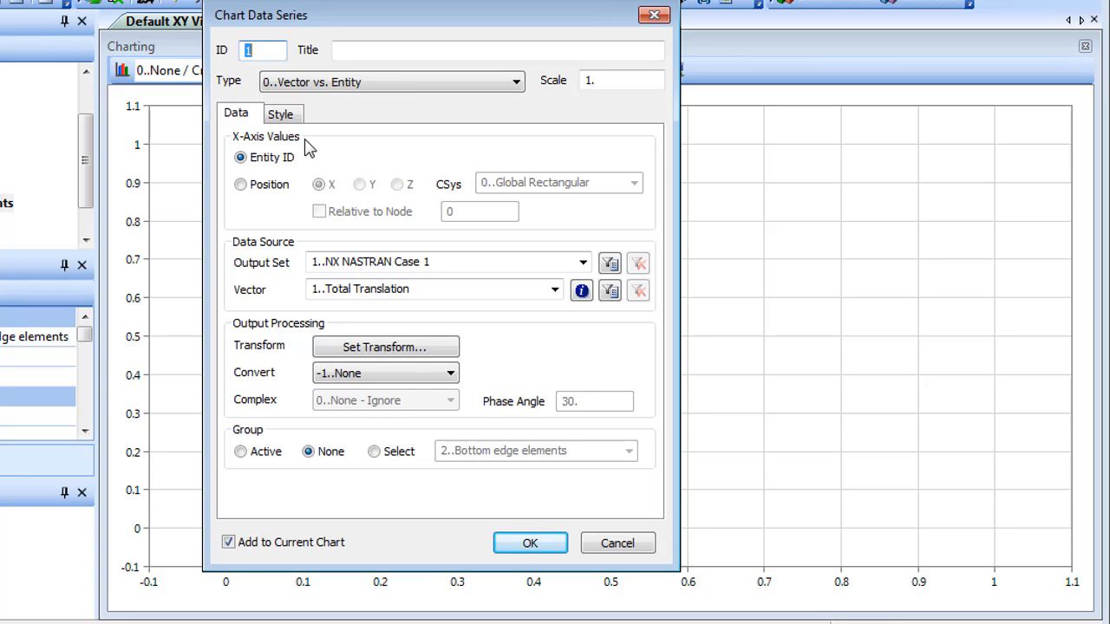
click(241, 185)
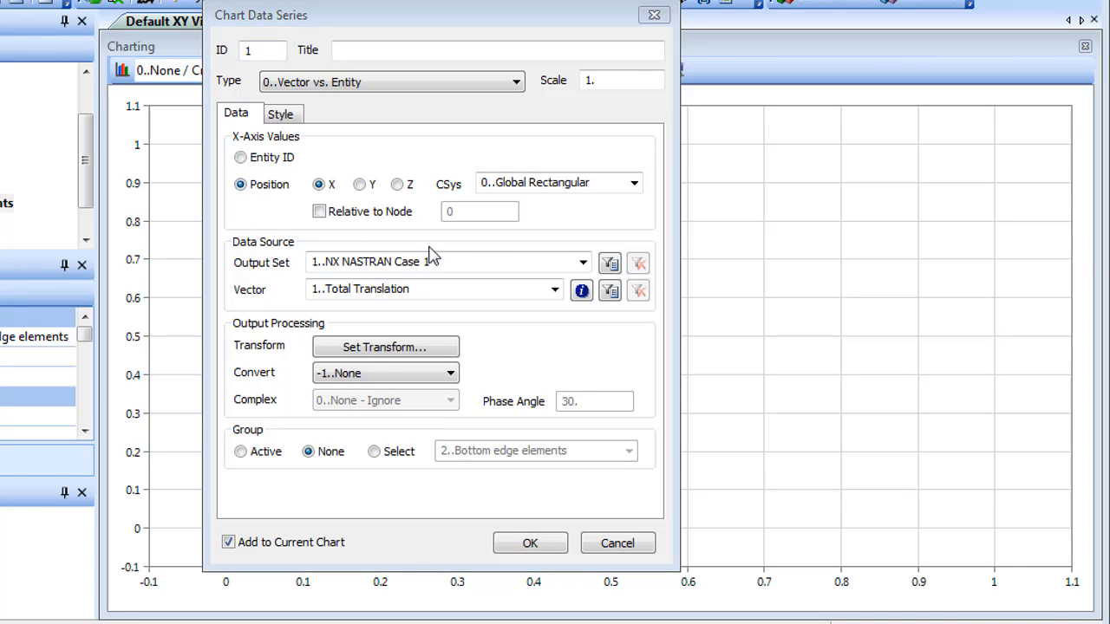
click(554, 290)
drag(555, 347, 538, 504)
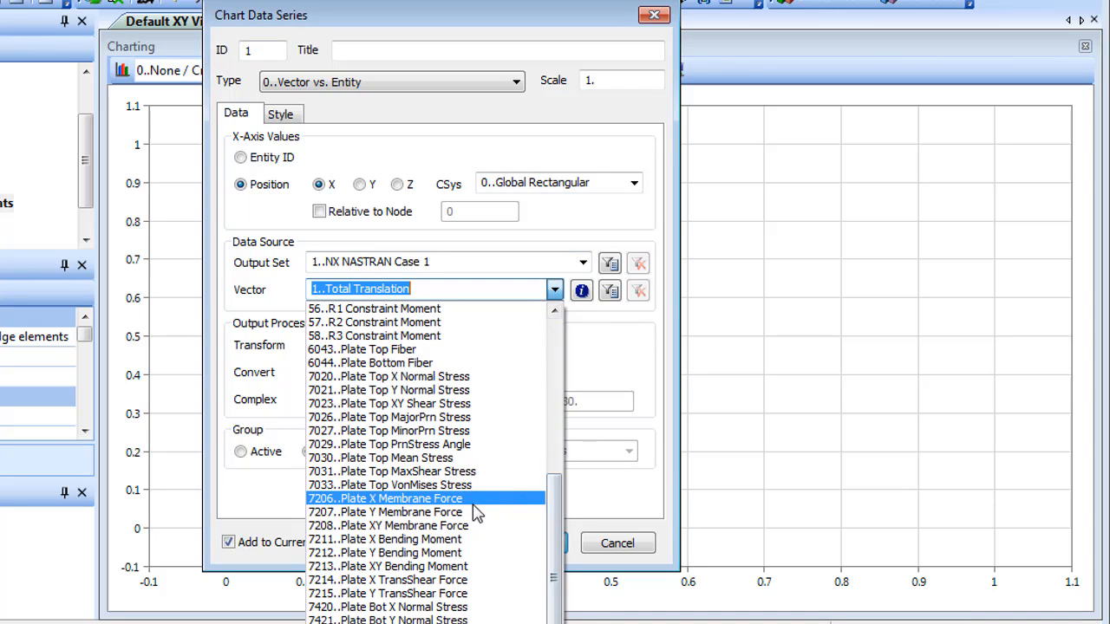
click(469, 499)
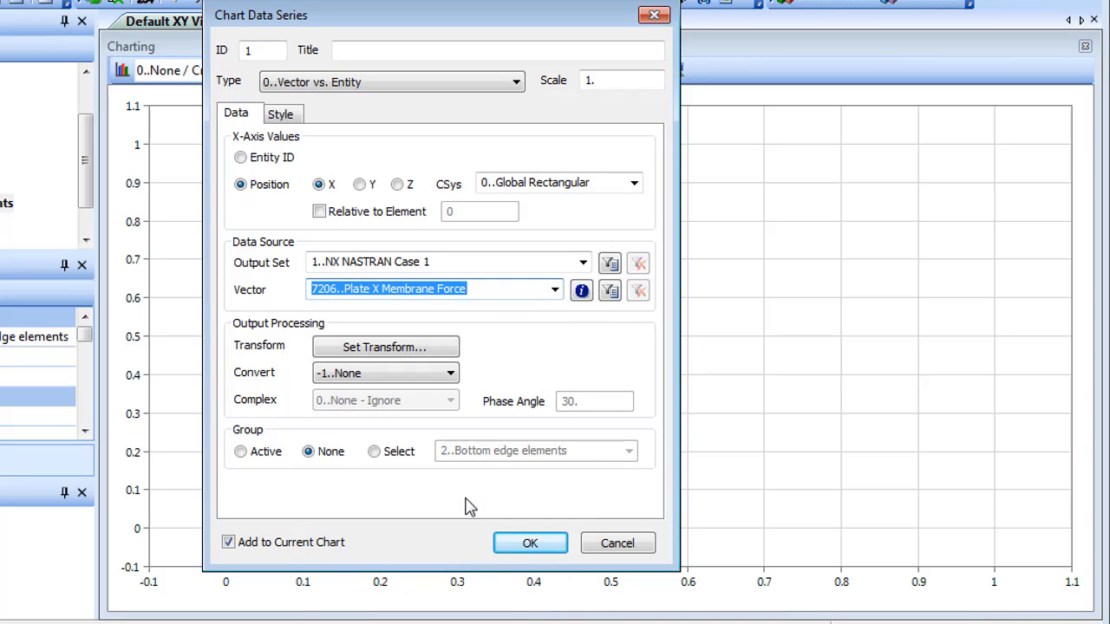
Step: Transform the plate output into the 0..Global Rectangular X direction and add the series to the chart for group 2..Bottom edge elements
click(408, 352)
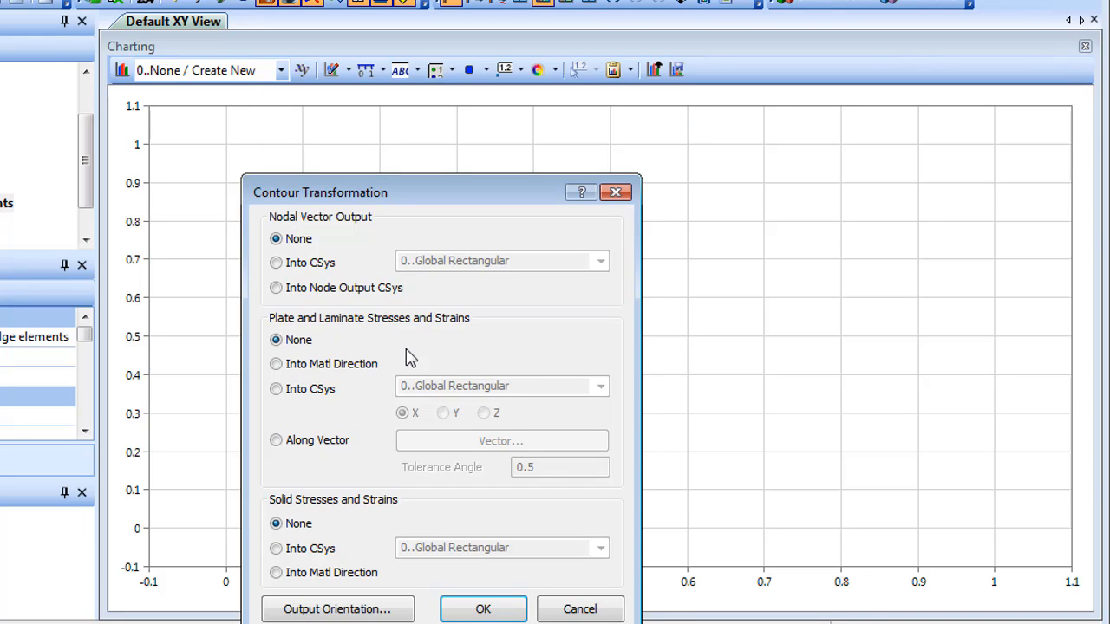
click(279, 389)
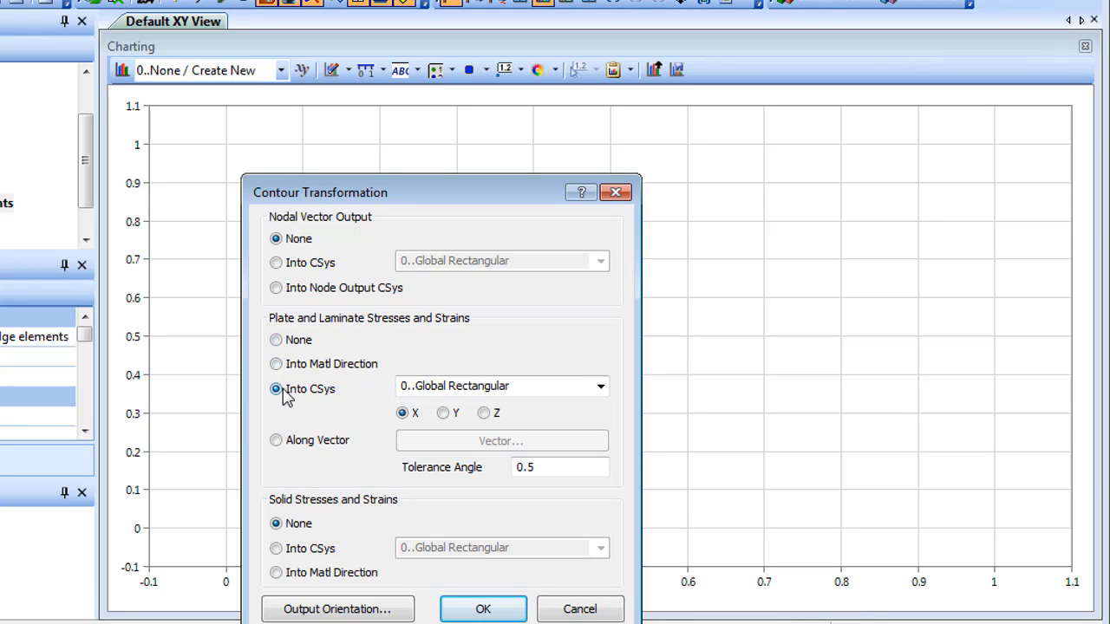
click(485, 609)
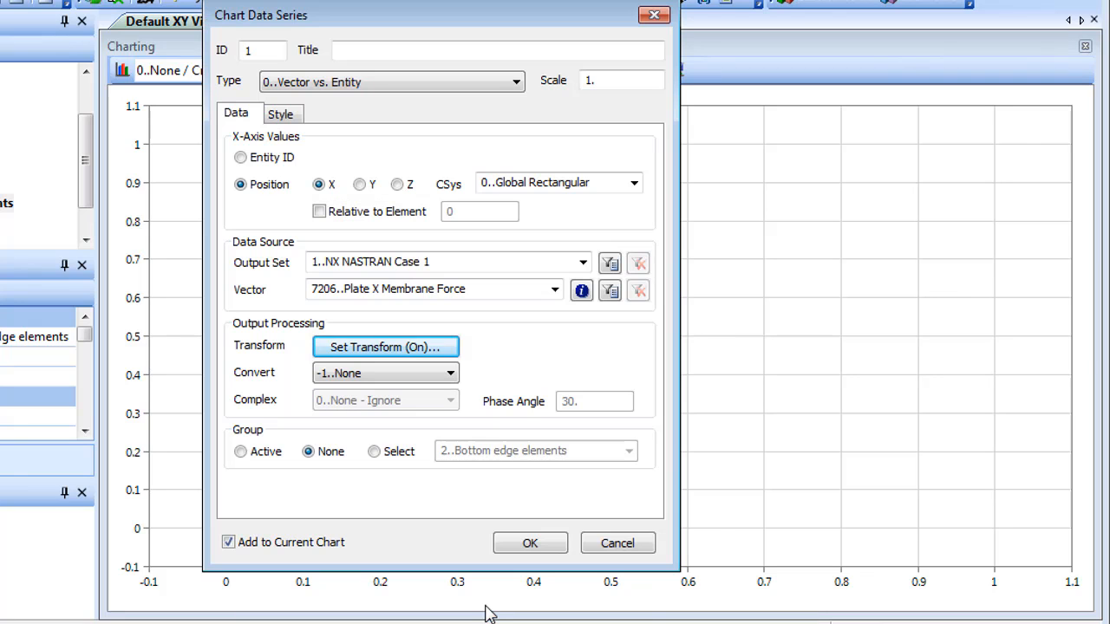
click(375, 452)
click(541, 546)
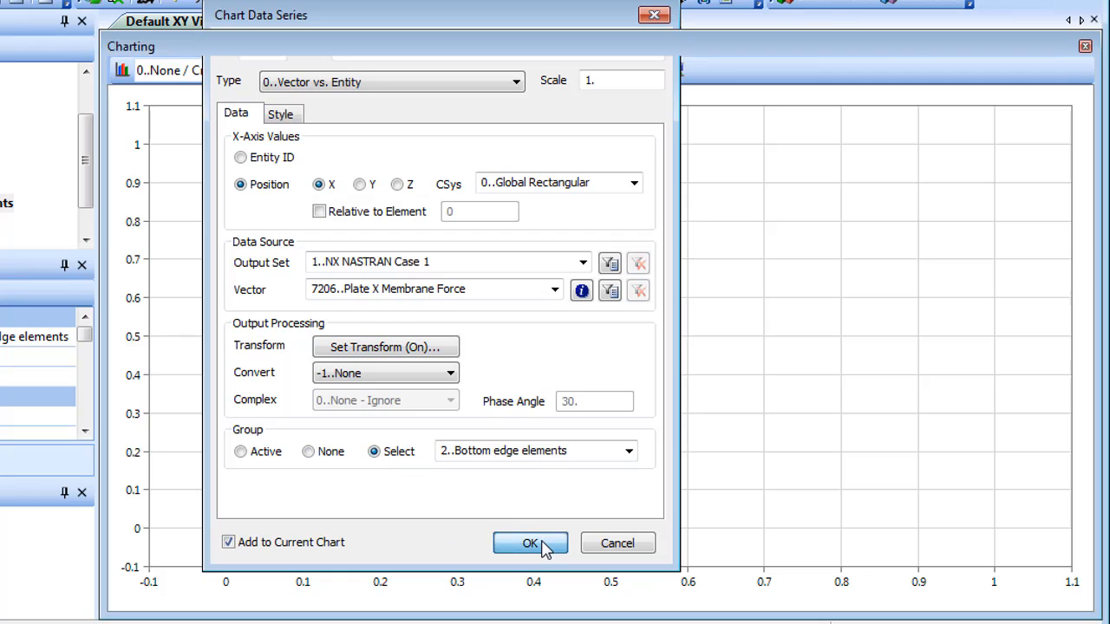
Step: Create a second chart data series plotting vector 7206..Plate X Membrane Force against X position
click(619, 547)
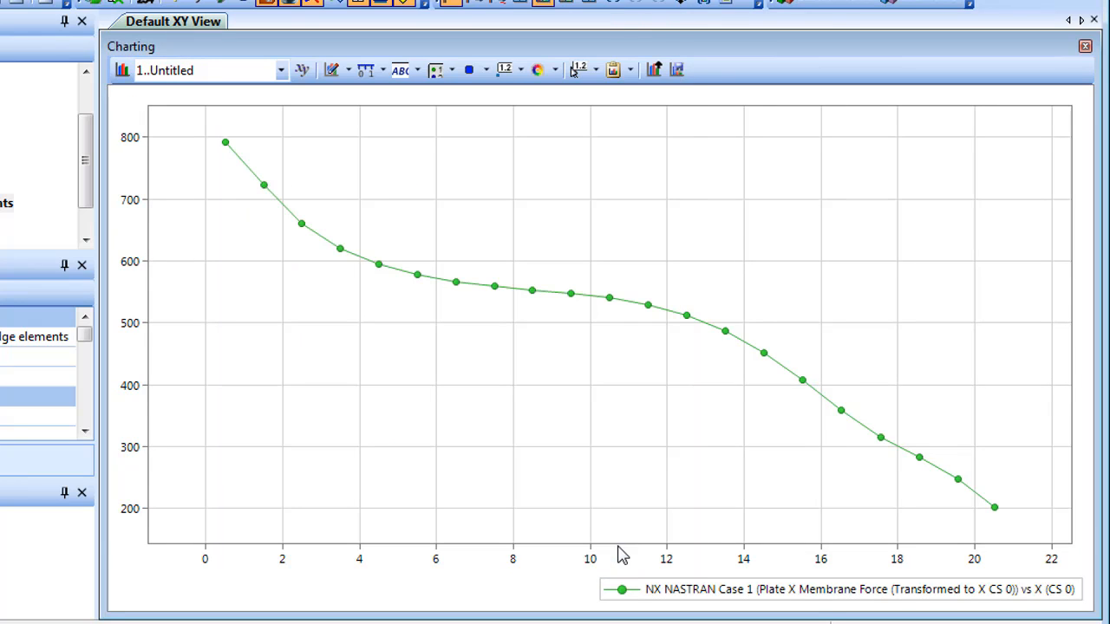
click(350, 73)
click(396, 95)
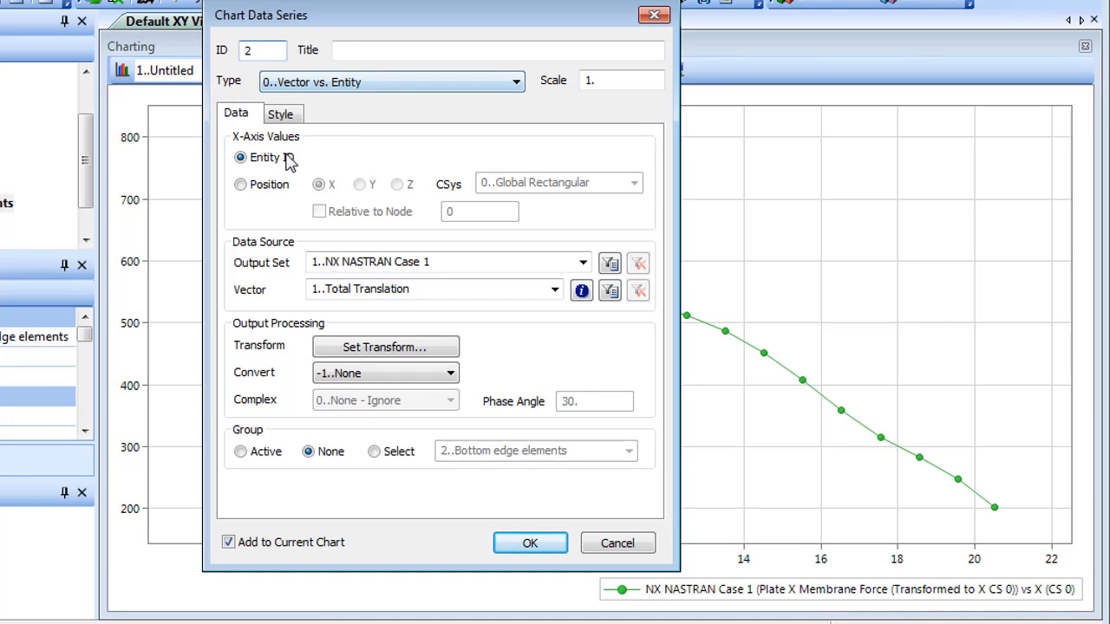
click(241, 184)
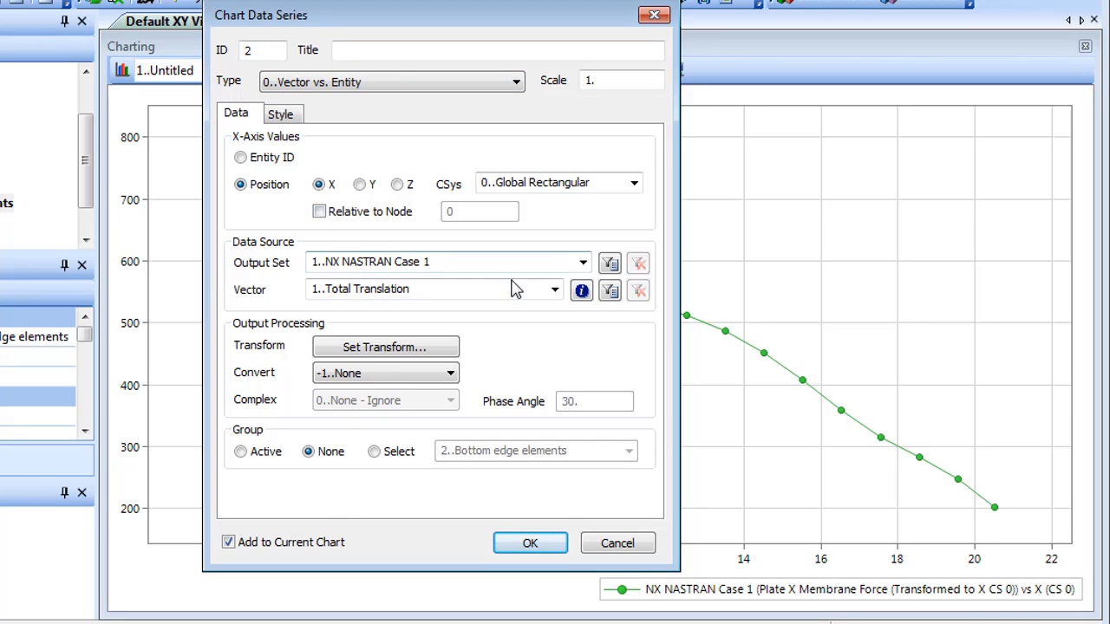
click(555, 290)
drag(558, 352, 550, 579)
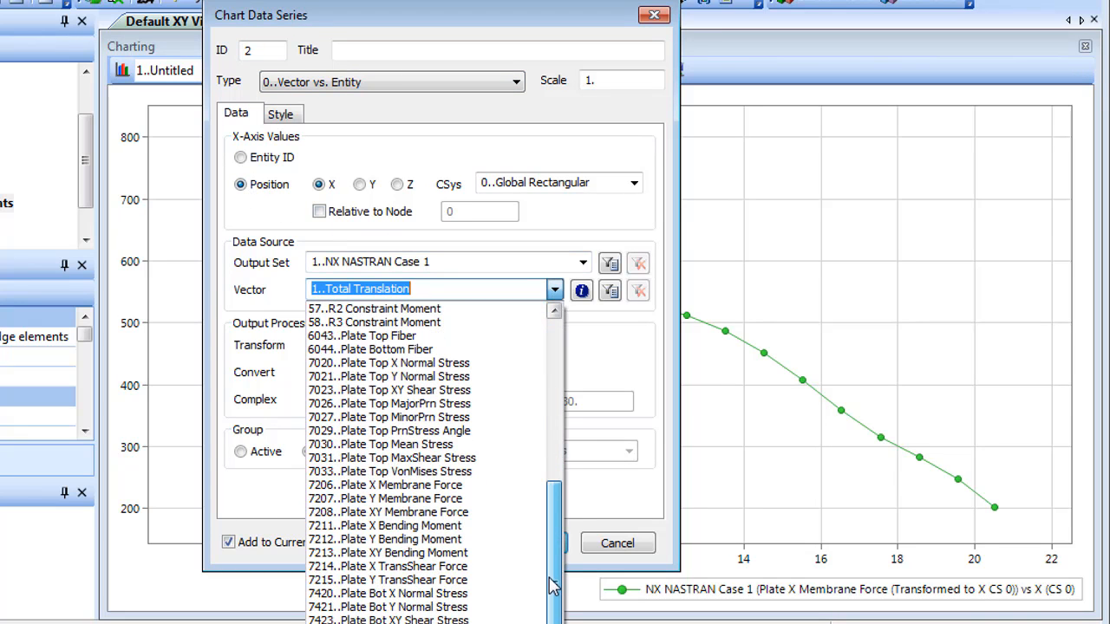
click(476, 488)
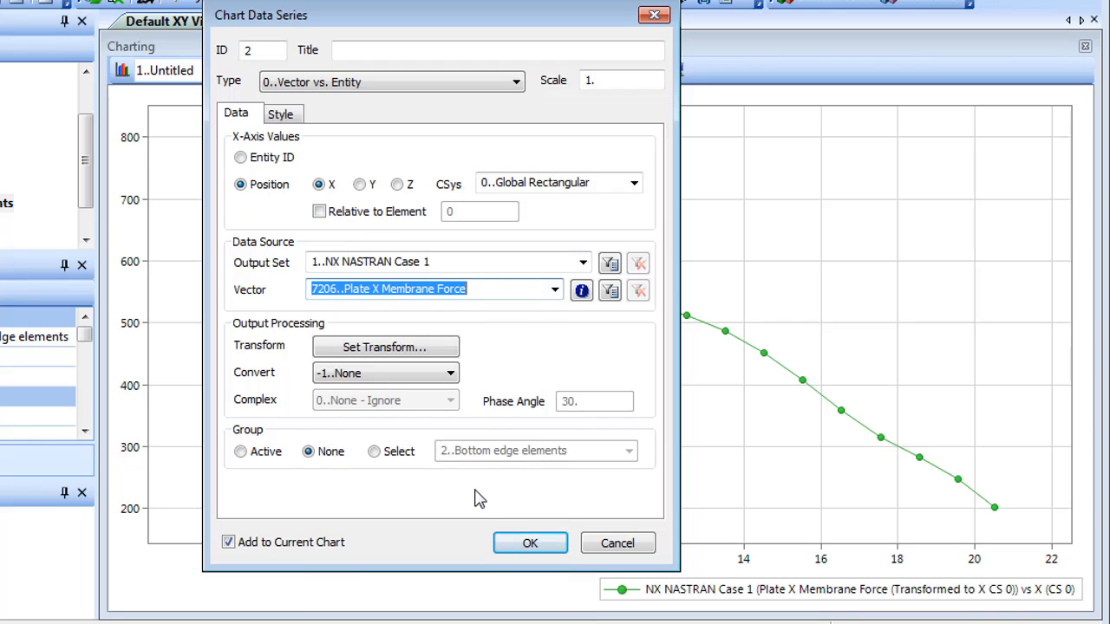
Step: Limit the untransformed series to group 2..Bottom edge elements and add only this series to the current chart
click(387, 452)
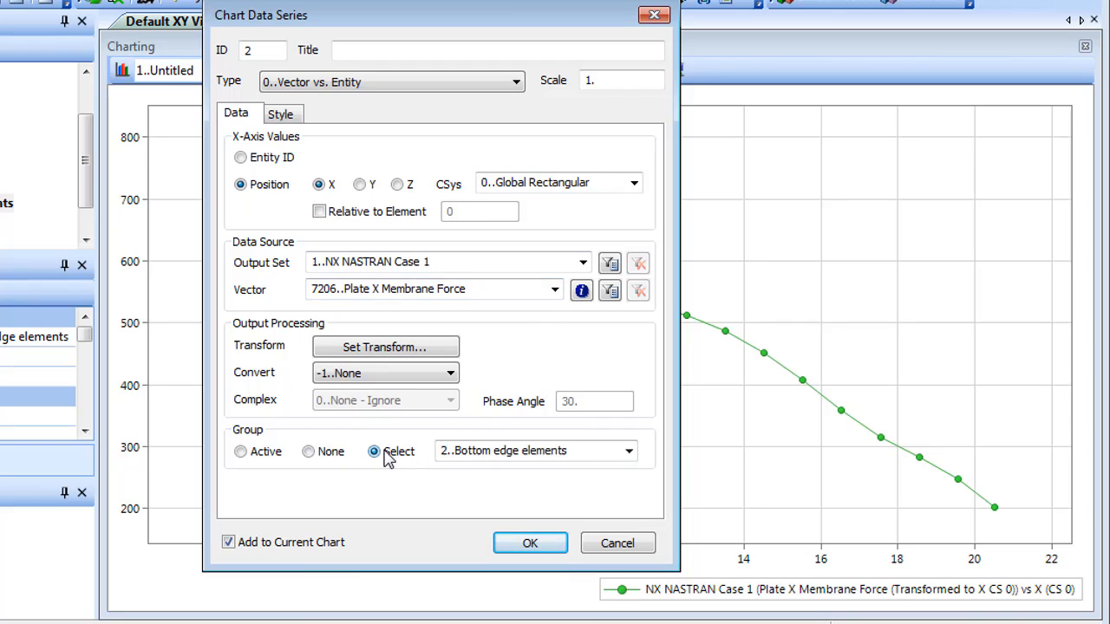
click(529, 542)
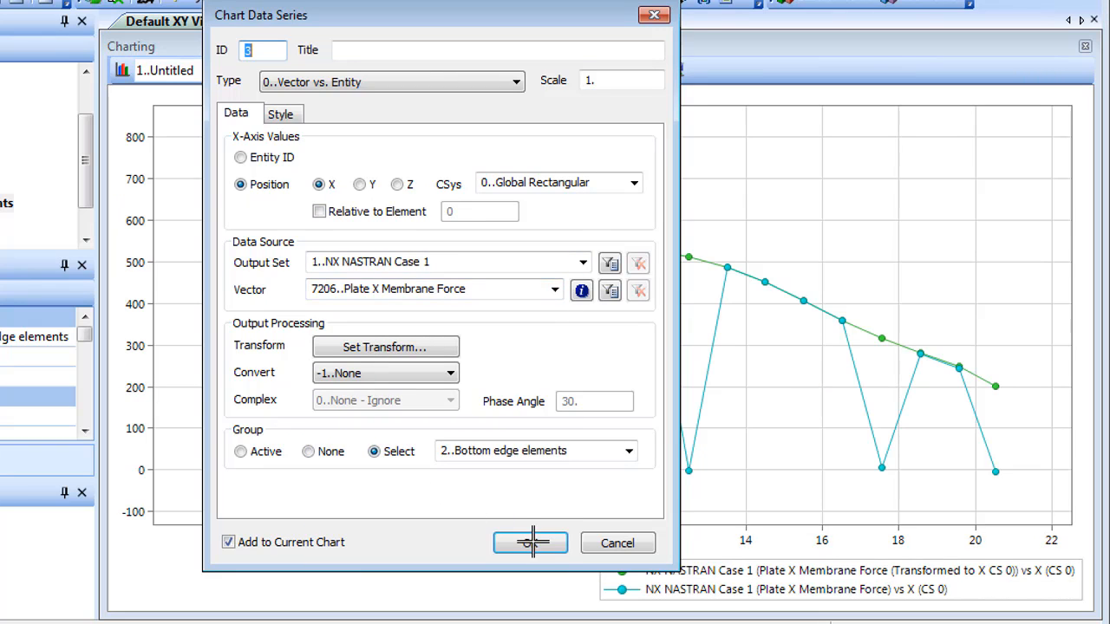
click(625, 545)
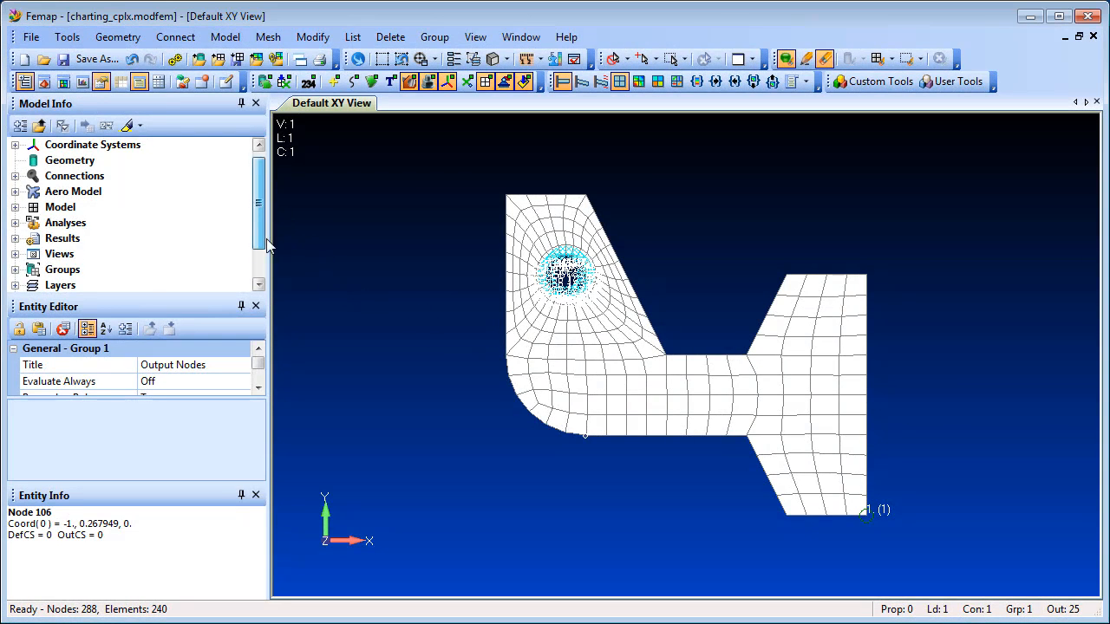
Step: Briefly highlight the nodes of group 1..Output Nodes in the charting_cplx.modfem model
scroll(260, 225, down, 1)
double_click(62, 222)
click(113, 238)
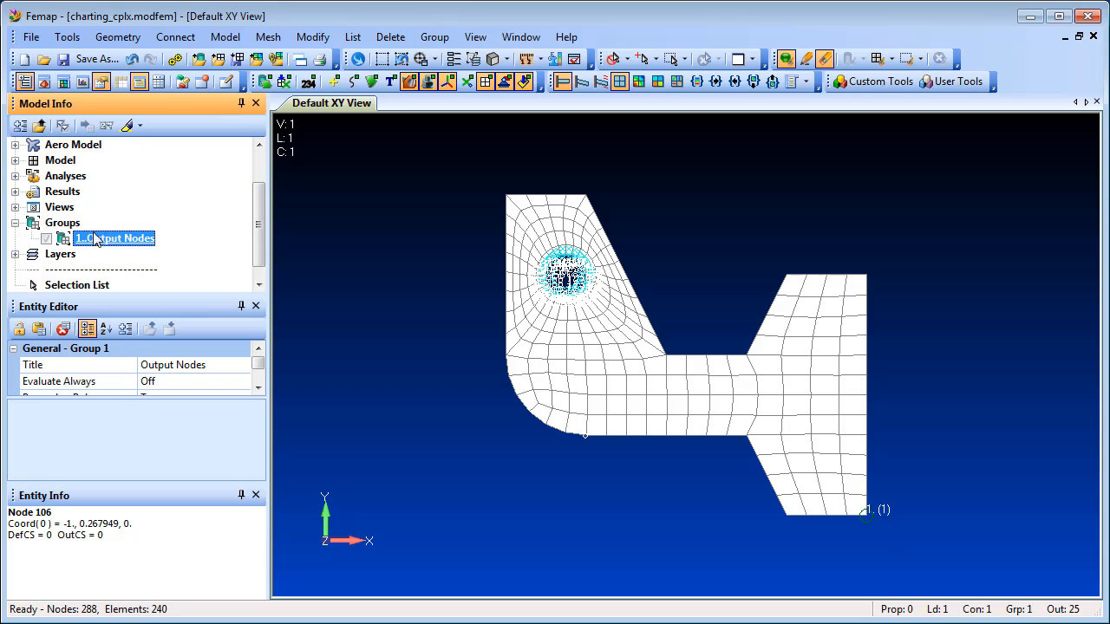
click(126, 126)
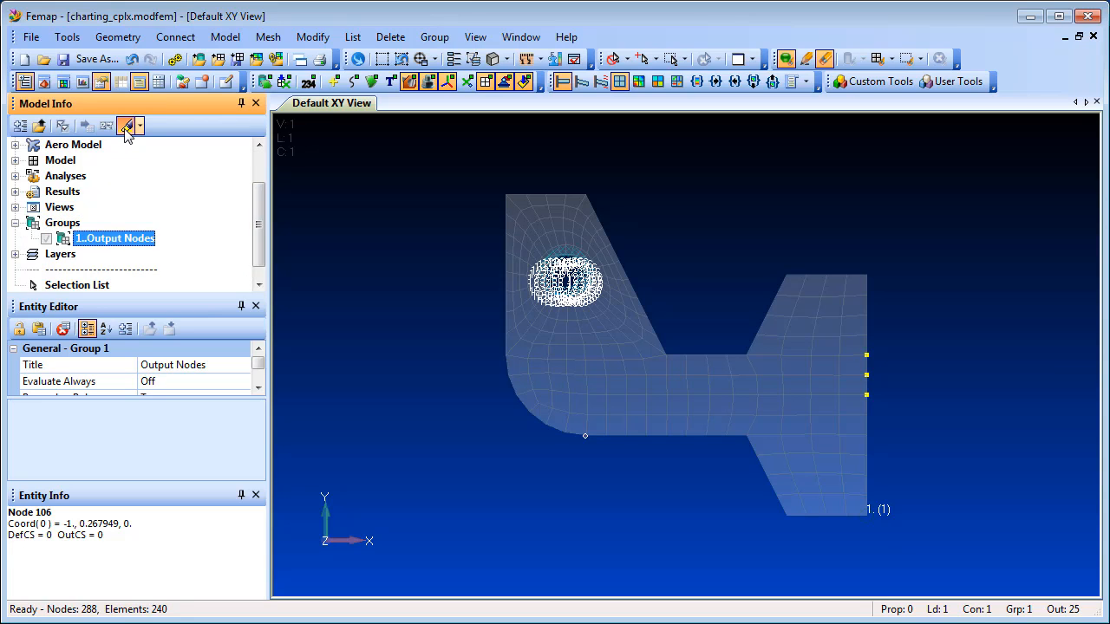
click(127, 125)
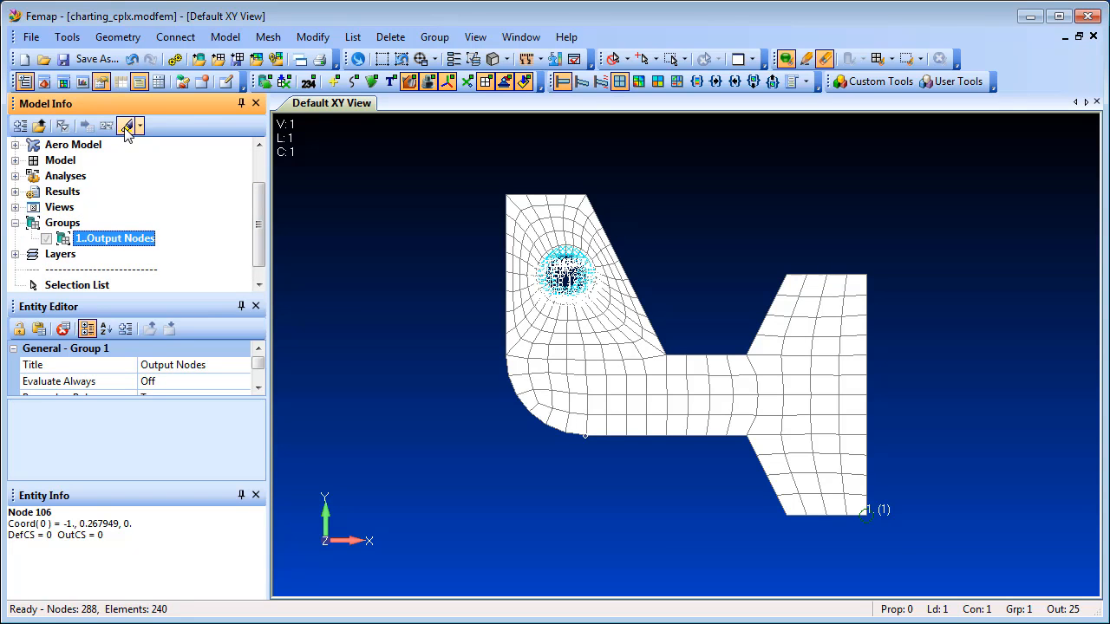
Step: Display the charting pane and start a chart data series of type 1..Vector vs. Set
click(83, 81)
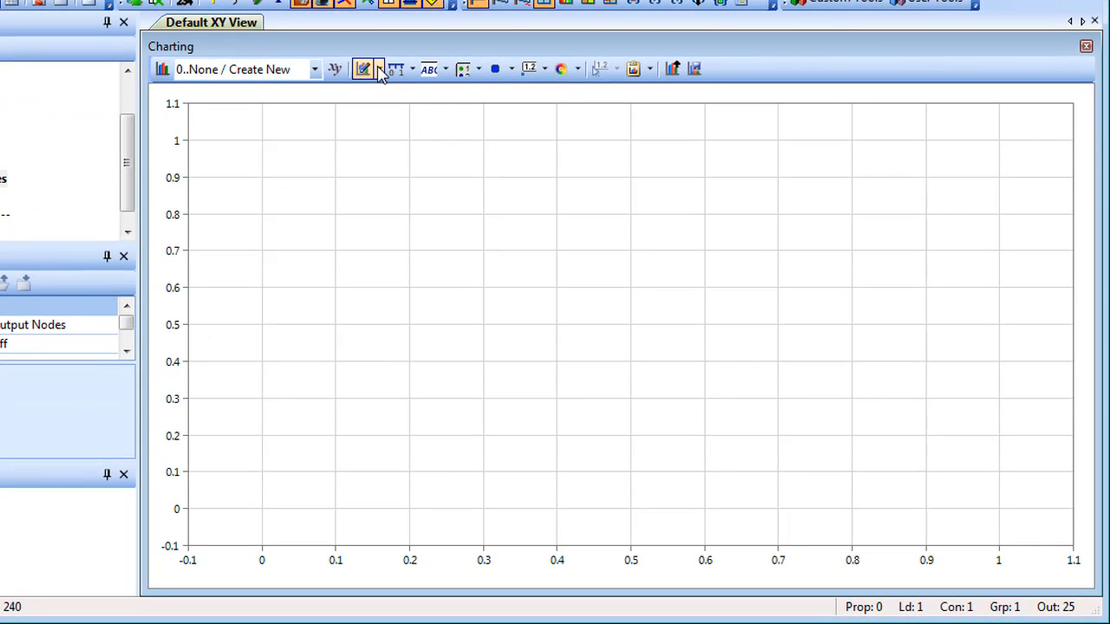
click(379, 72)
click(424, 92)
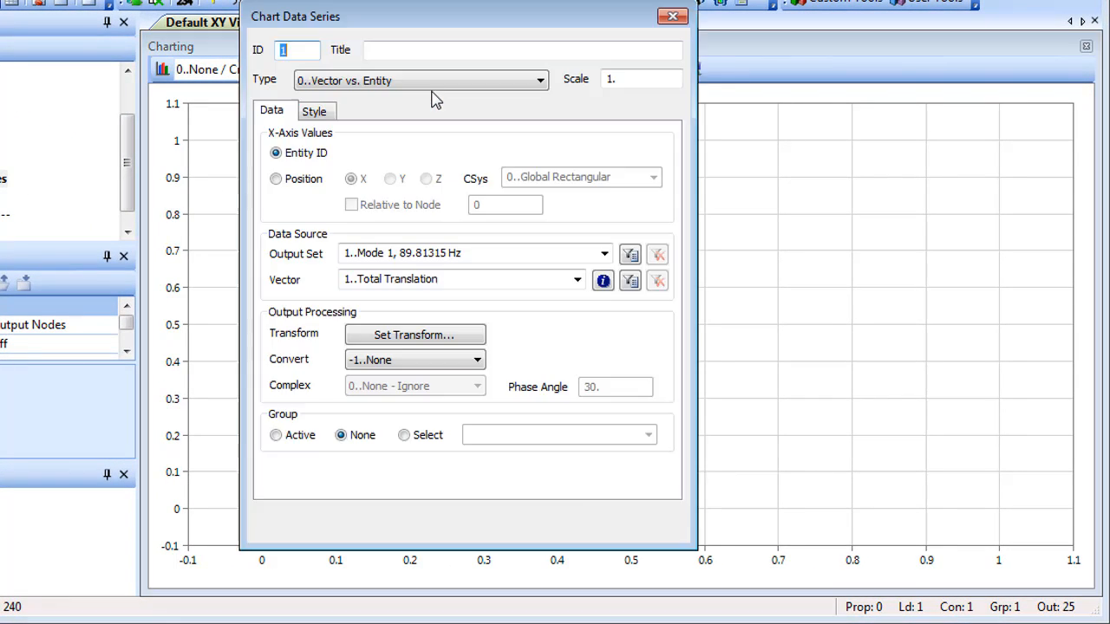
click(540, 80)
click(501, 112)
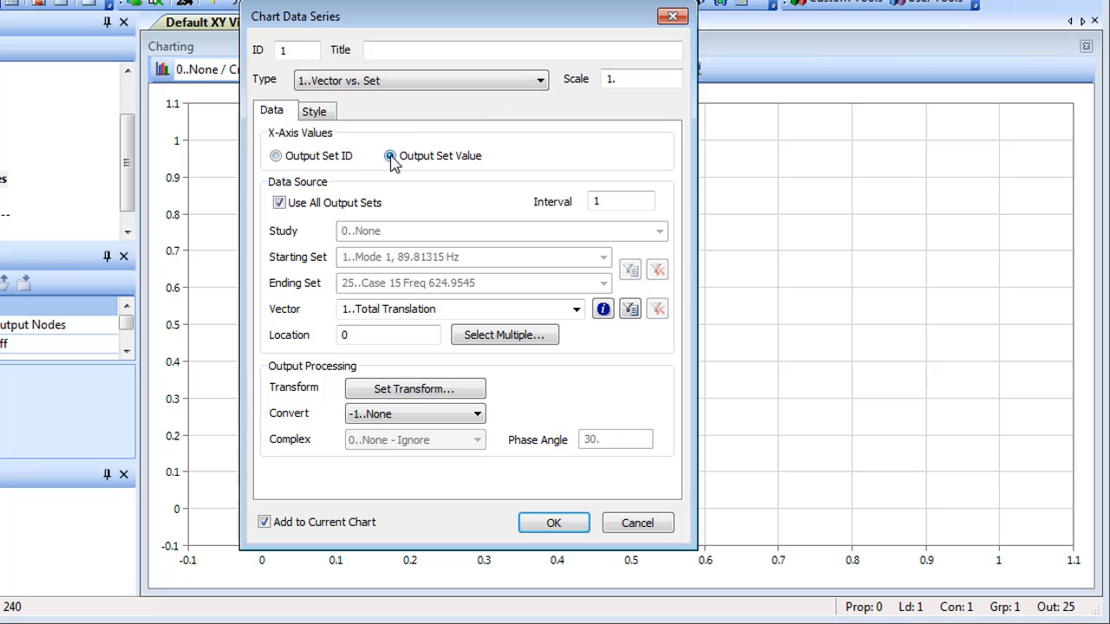
Step: Restrict the series to study 1..Model Frequency Response Analysis instead of all output sets, and use vector 4..T3 Translation
click(280, 205)
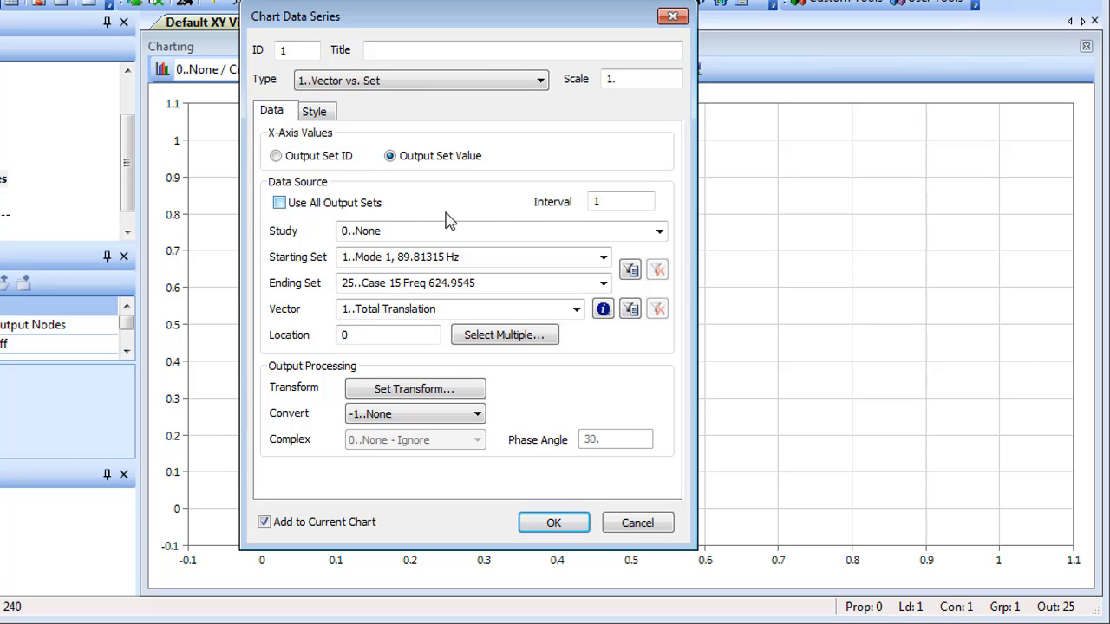
click(658, 231)
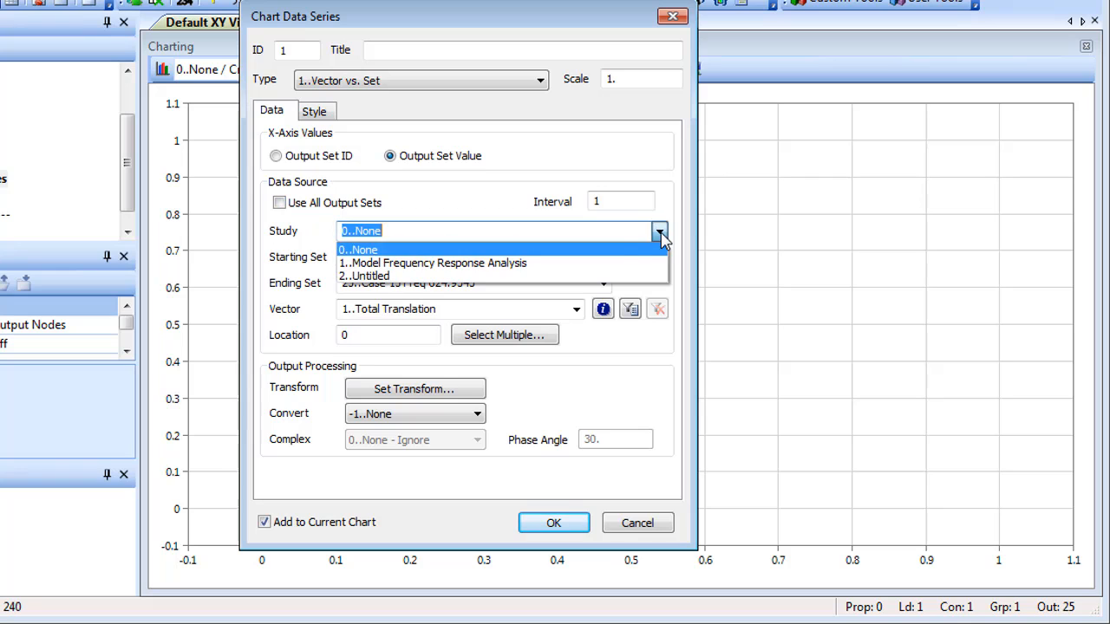
click(559, 264)
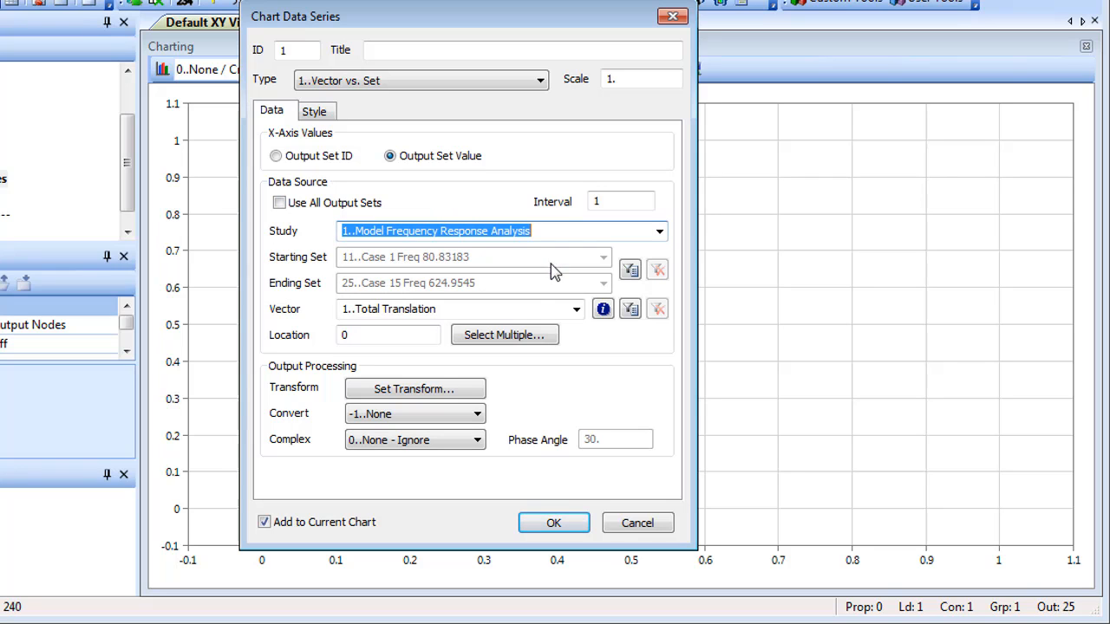
click(576, 309)
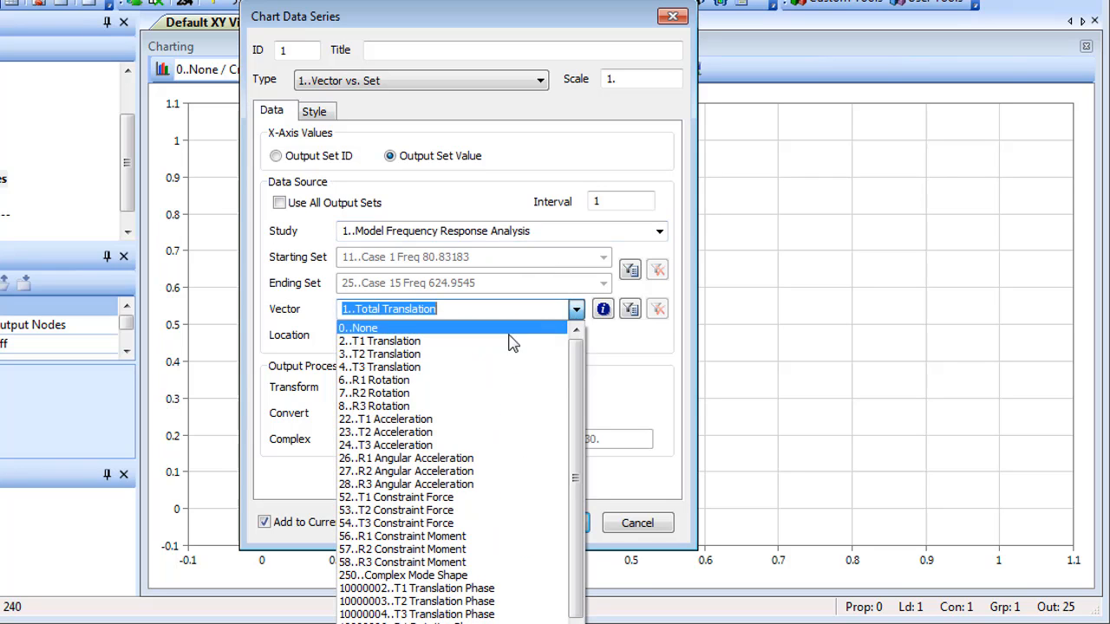
click(469, 367)
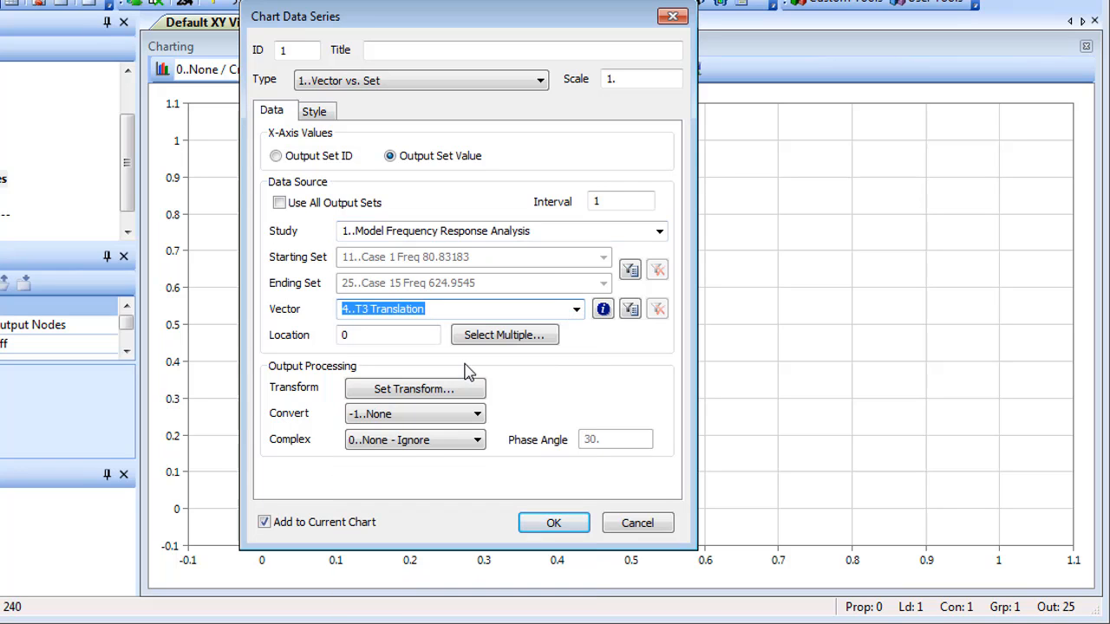
Step: Use the nodes of group 1..Output Nodes as the series locations and add the resulting series to the chart
click(503, 338)
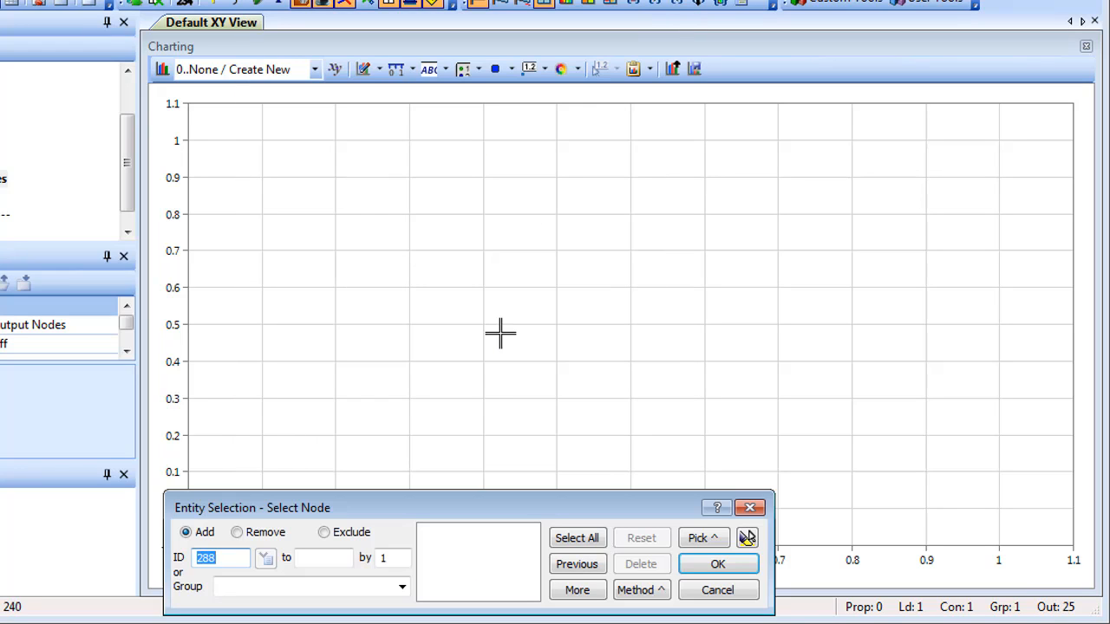
click(401, 588)
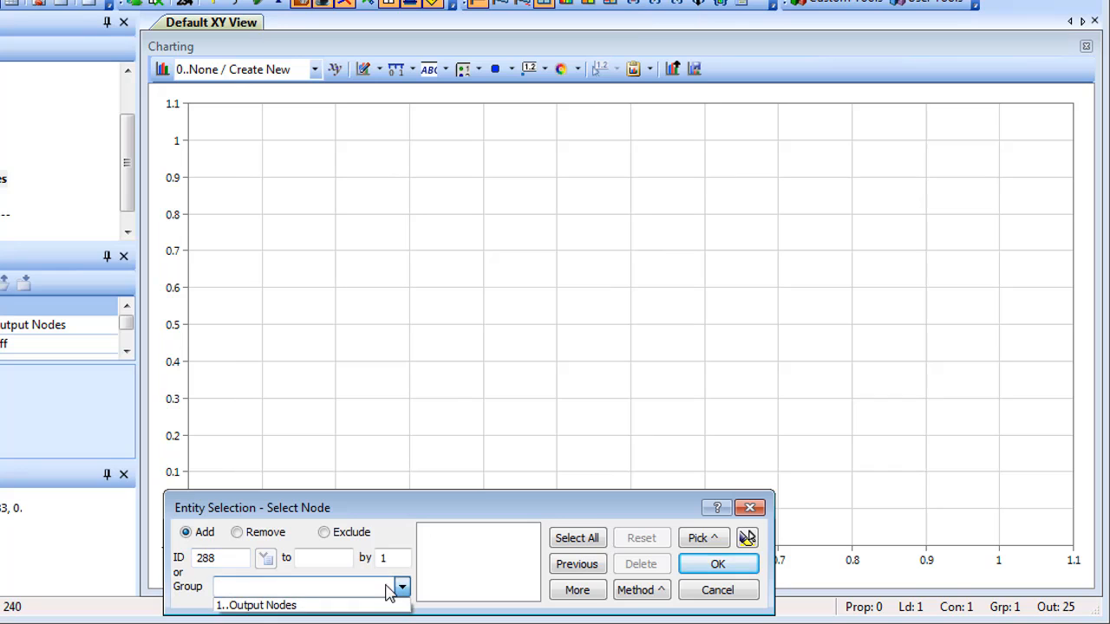
click(367, 605)
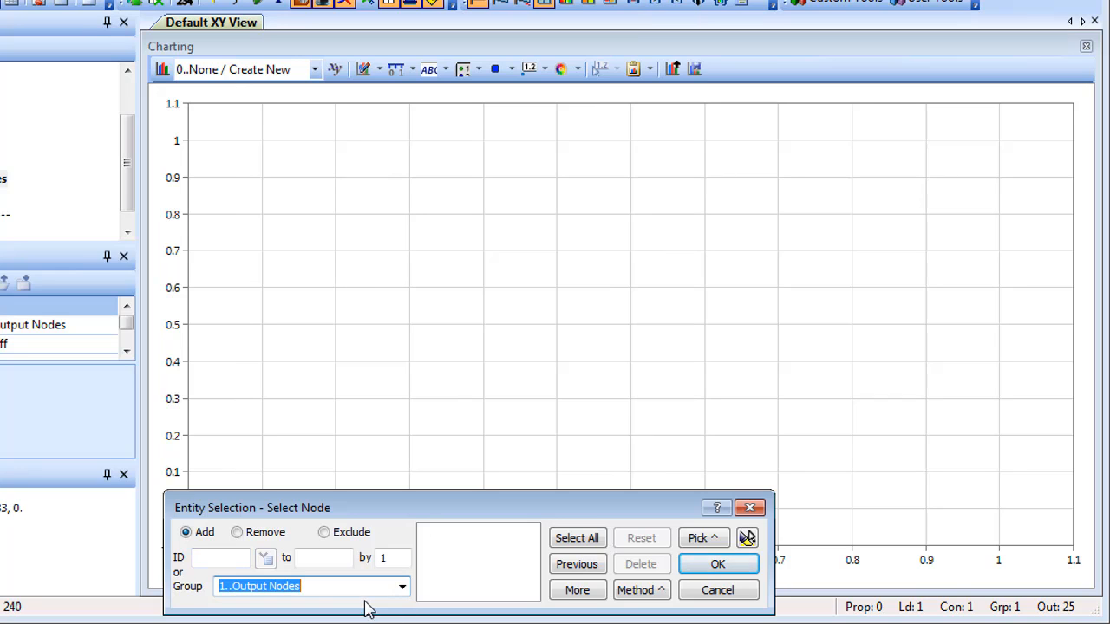
click(576, 591)
click(707, 568)
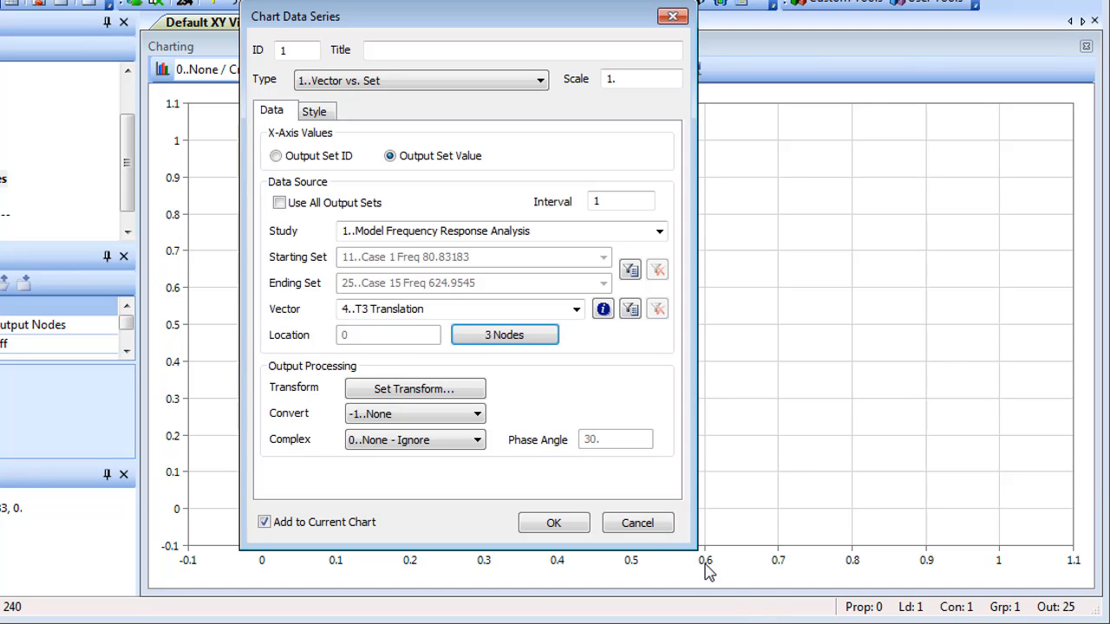
click(555, 524)
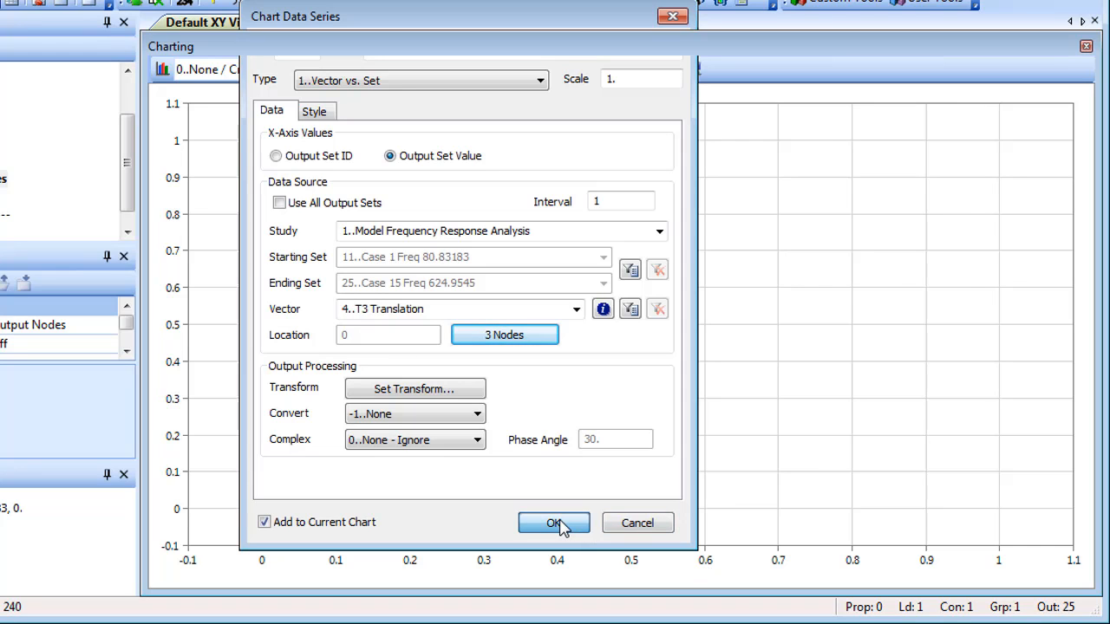
click(627, 526)
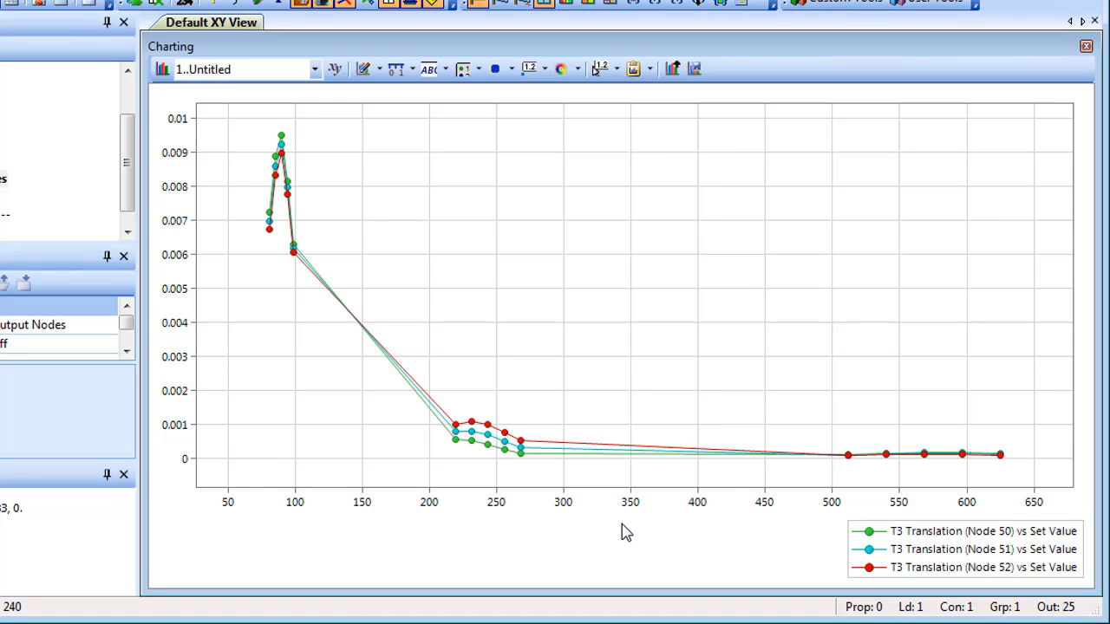
Step: Set the chart's Complex Plot option to 1..Top and apply the chart settings
click(364, 70)
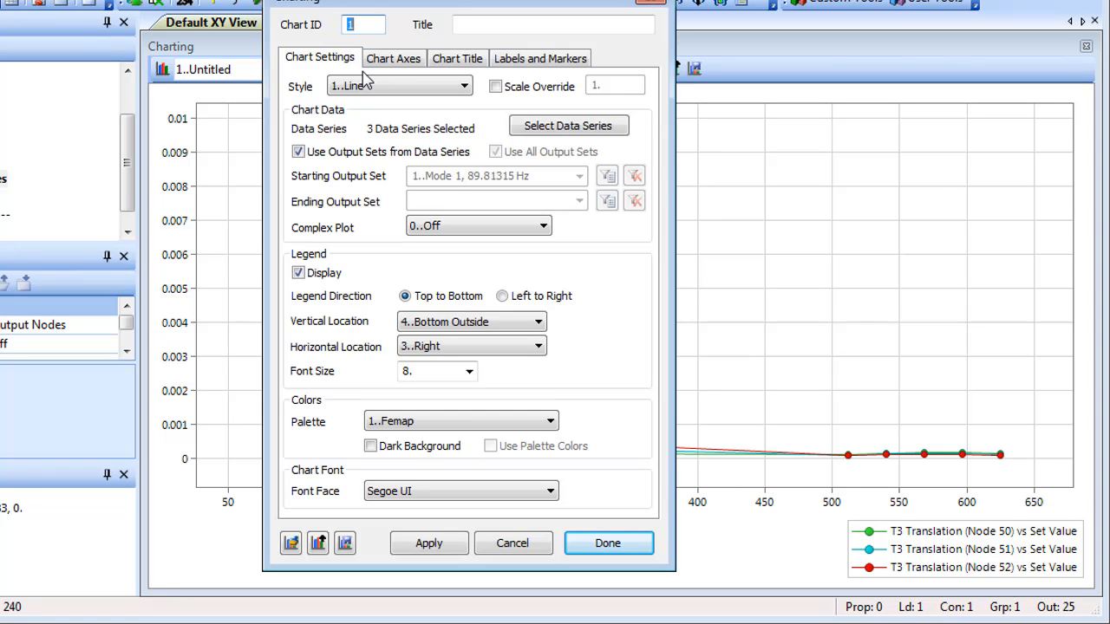
click(525, 229)
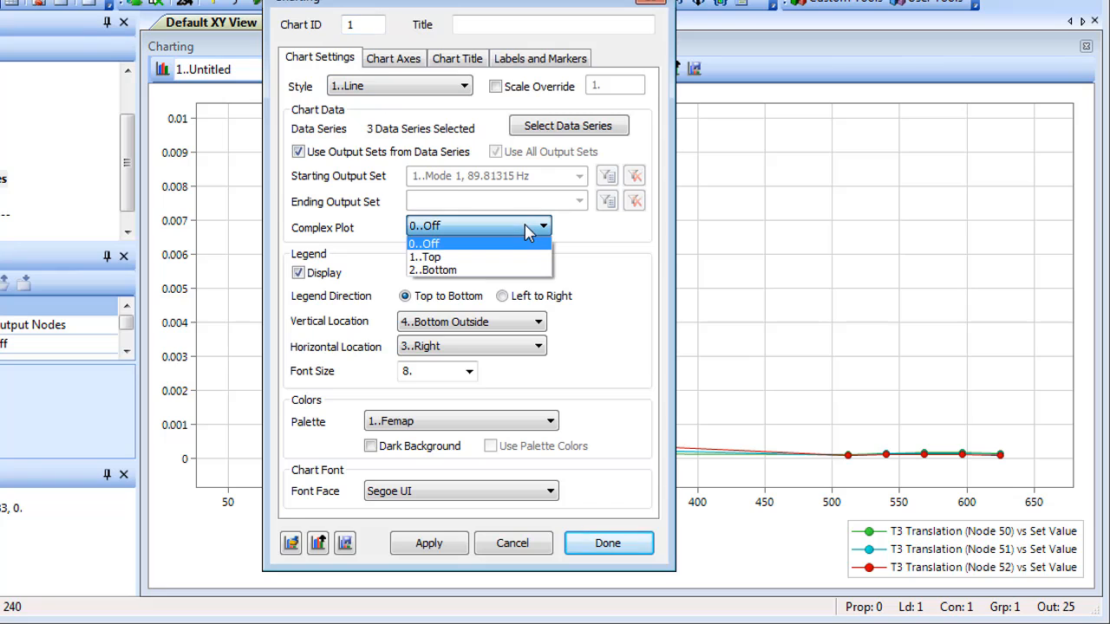
click(536, 263)
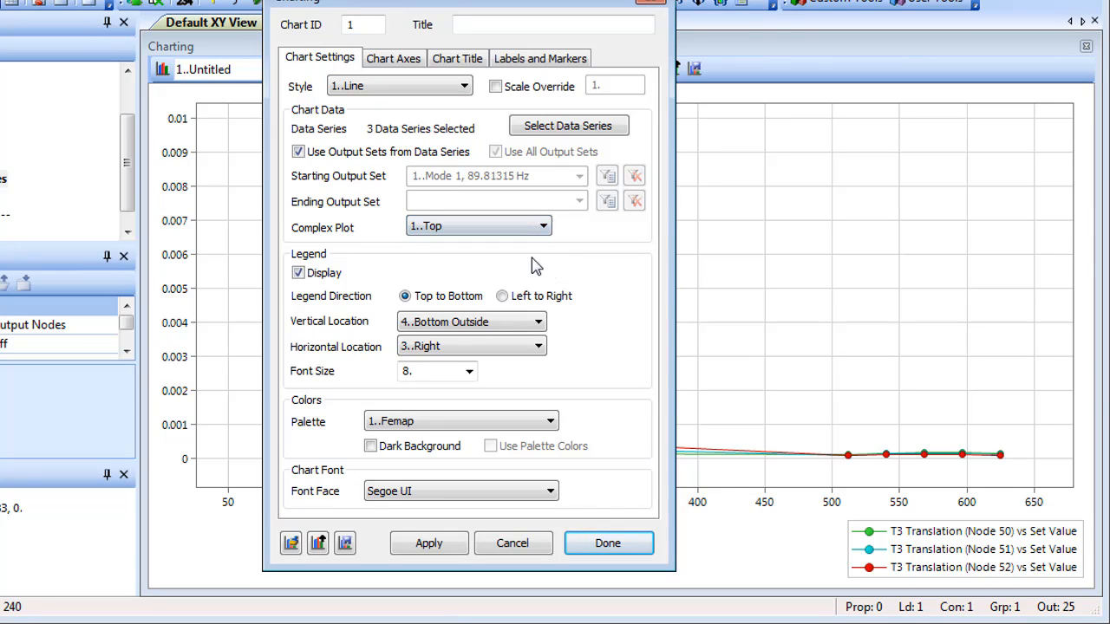
click(598, 543)
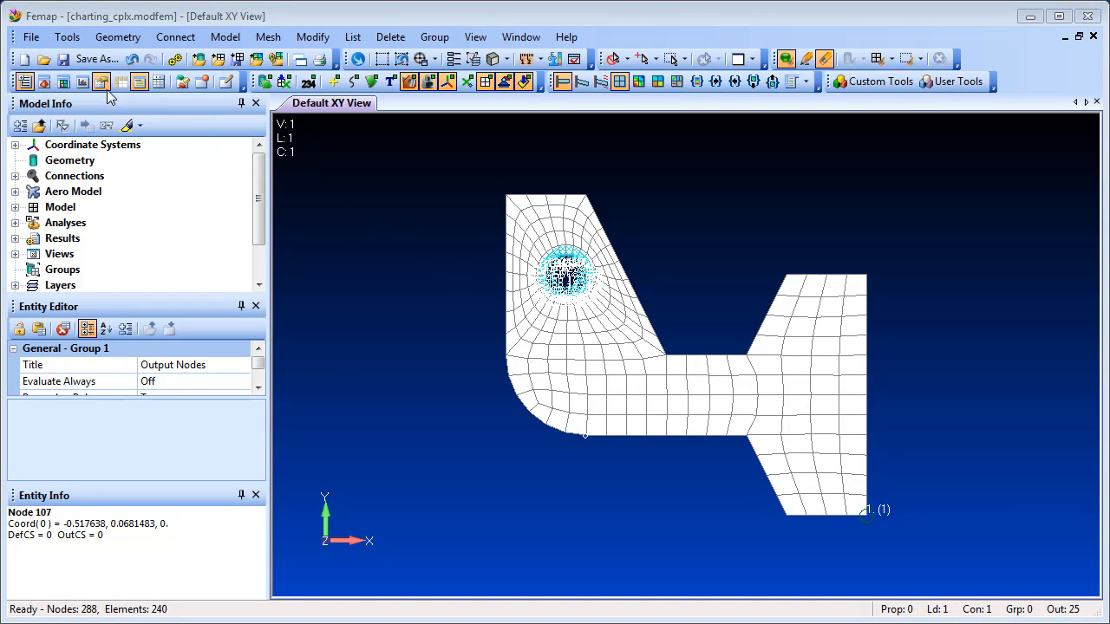
Step: Display the charting pane and start a chart data series of type 3..Expand Complex
click(82, 82)
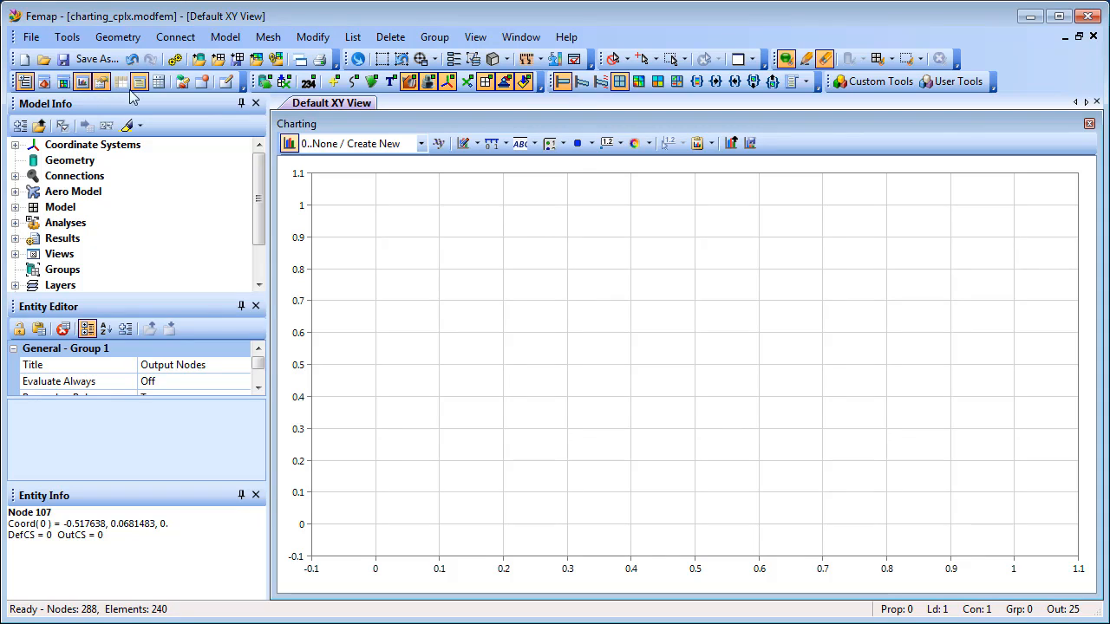
click(476, 144)
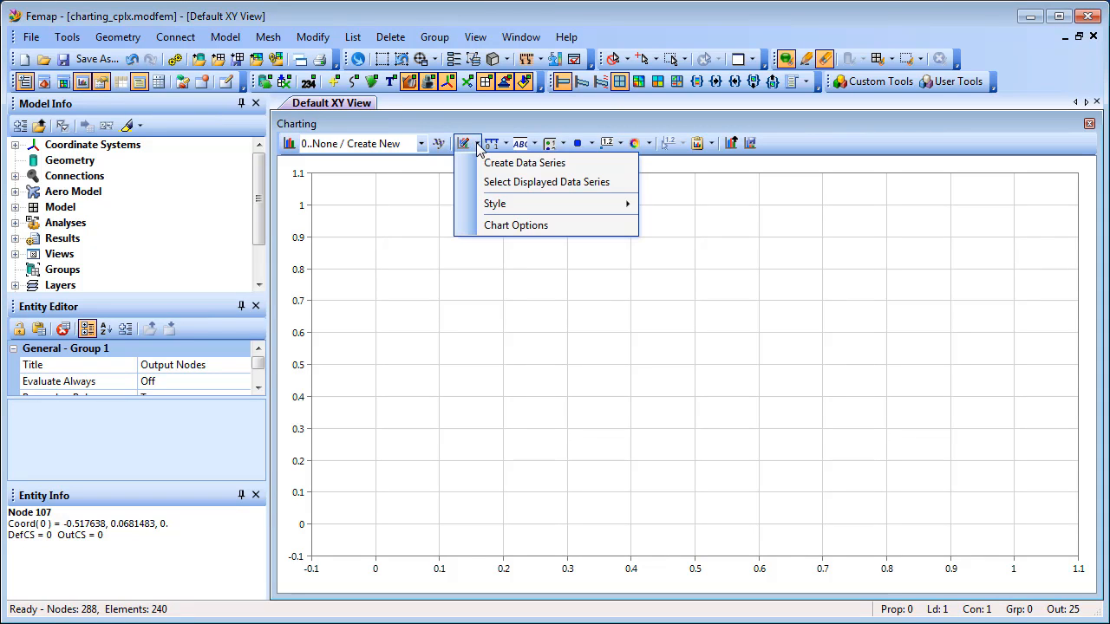
click(517, 164)
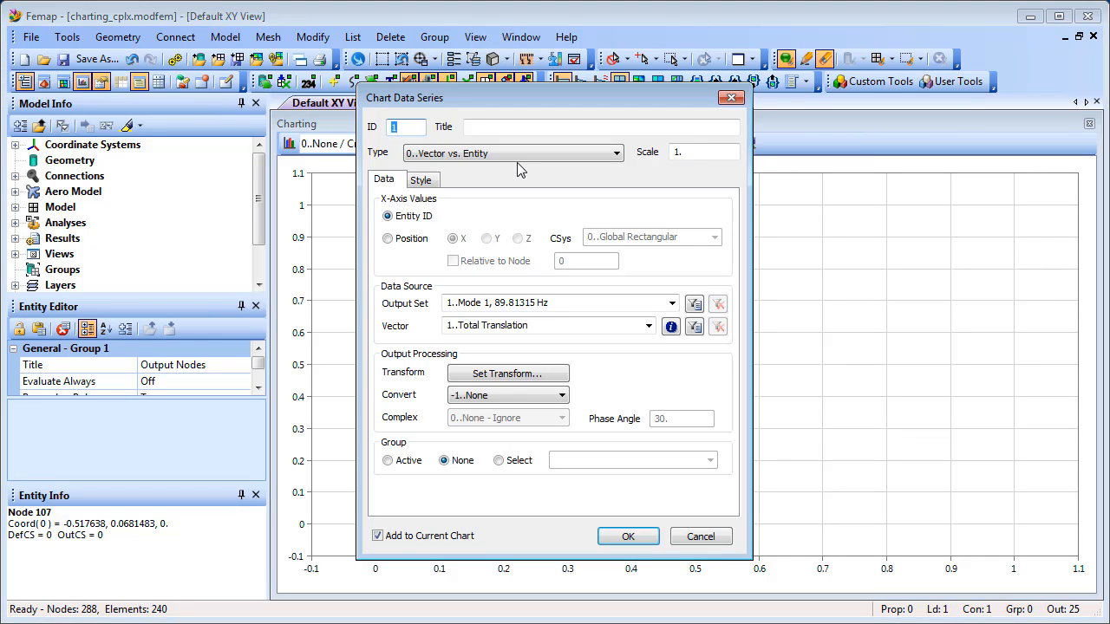
click(617, 153)
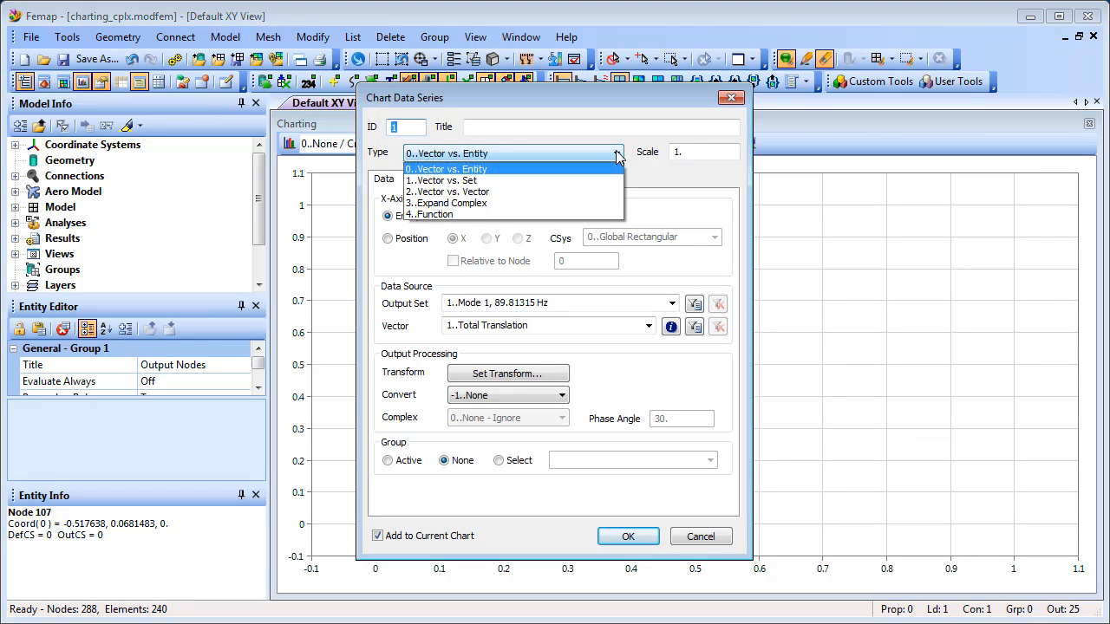
click(548, 202)
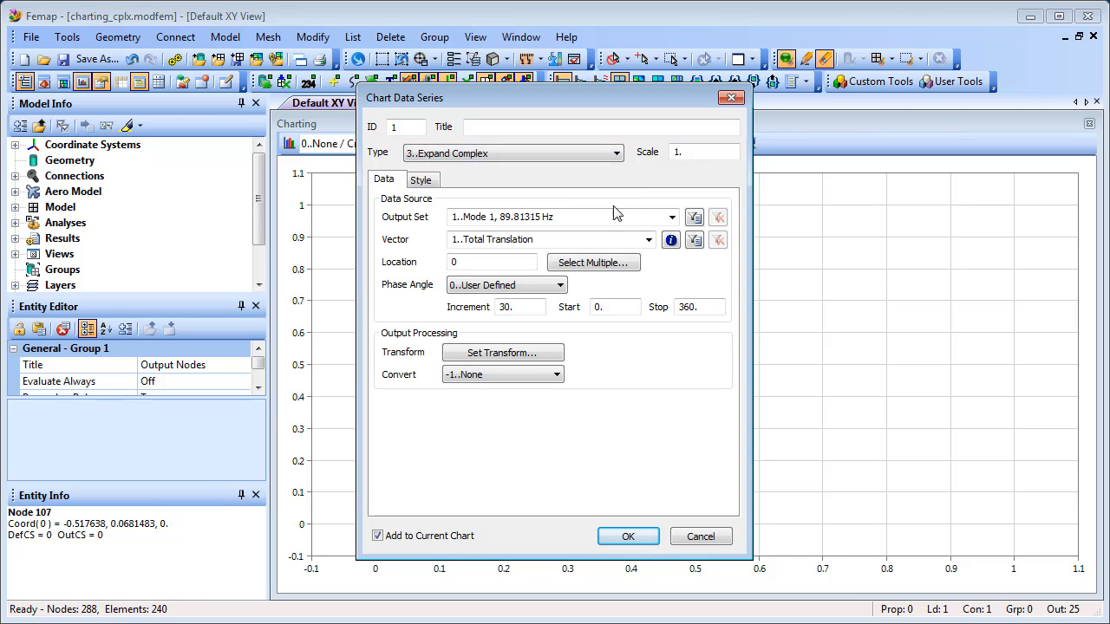
Step: Set the series' output set to 11..Case 1 Freq 80.83183 and its vector to 4..T3 Translation at Phase 0
click(672, 218)
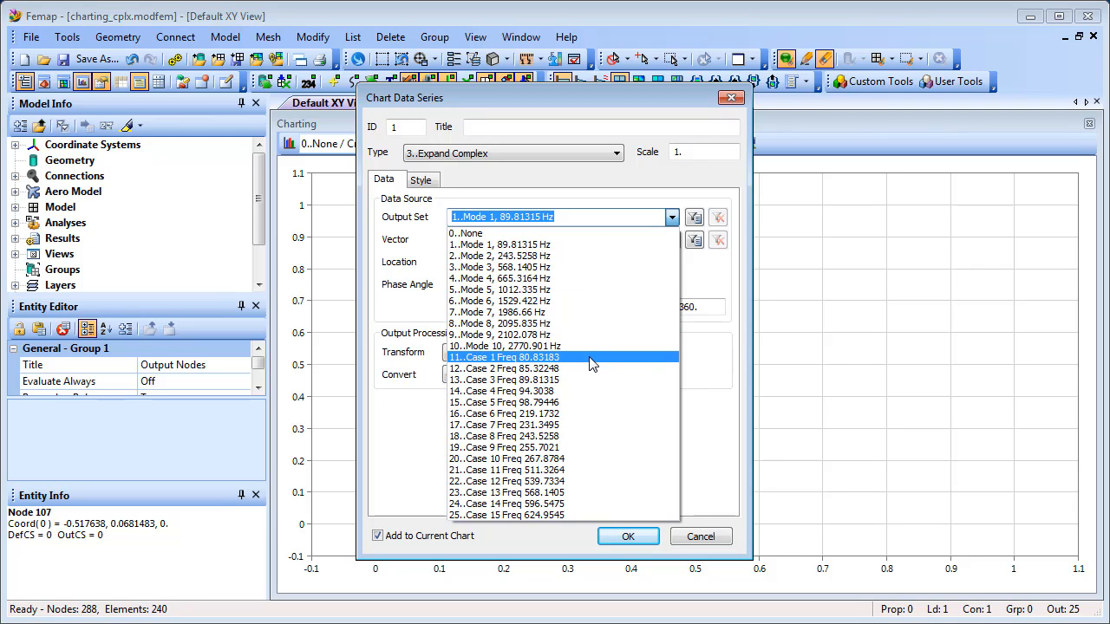
click(590, 359)
click(648, 241)
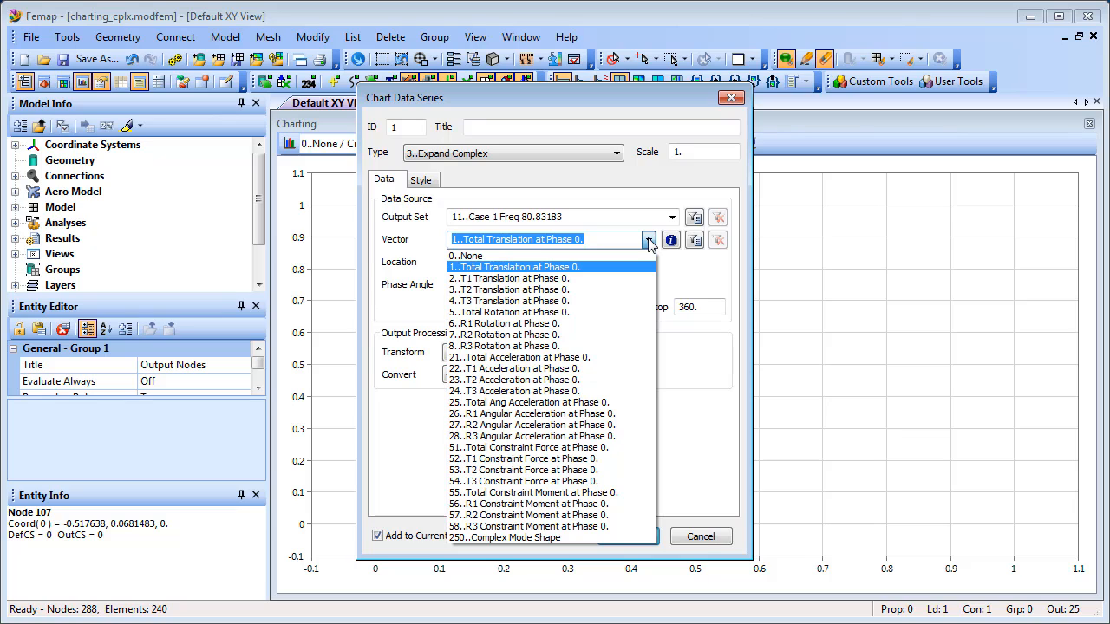
click(613, 300)
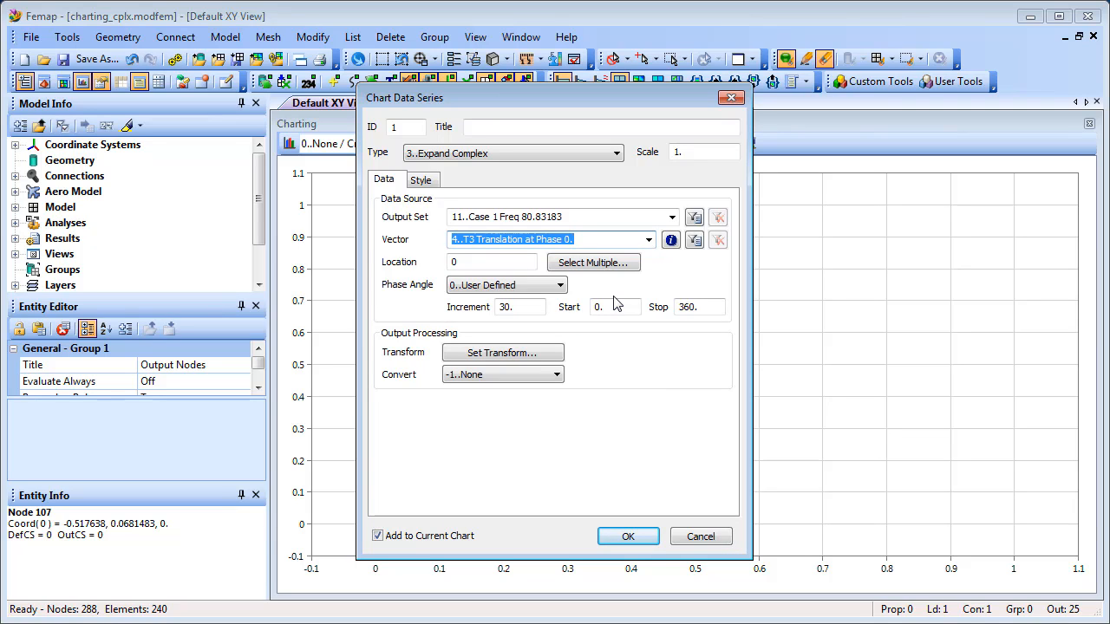
Step: Use node 51 as the location with a phase angle increment of 10, and add only this series to the chart
click(493, 264)
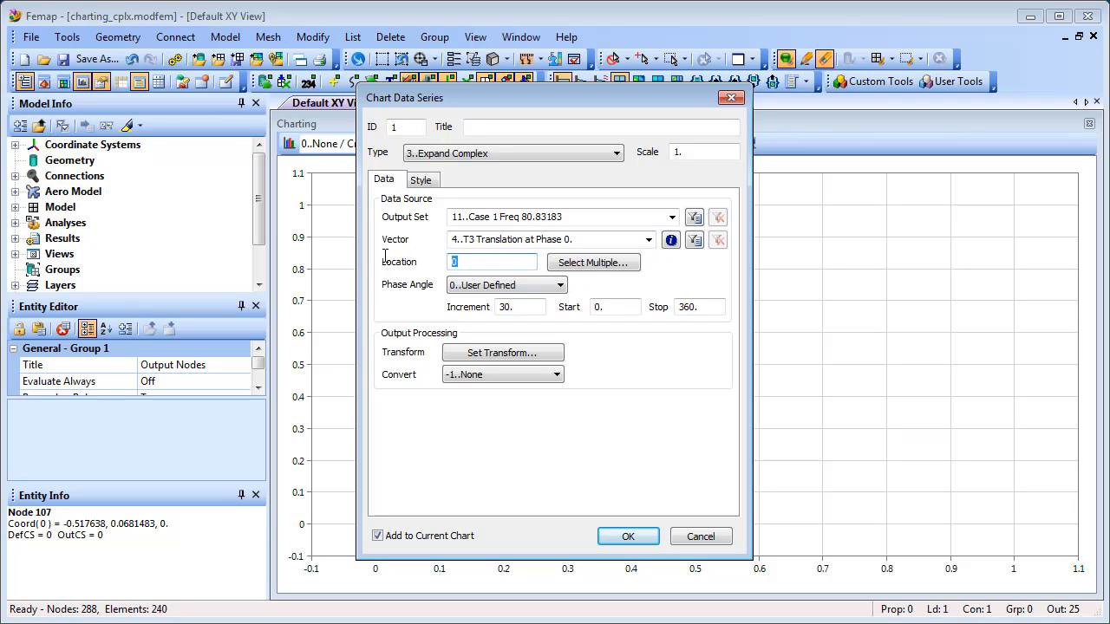
text(51)
drag(506, 306, 491, 314)
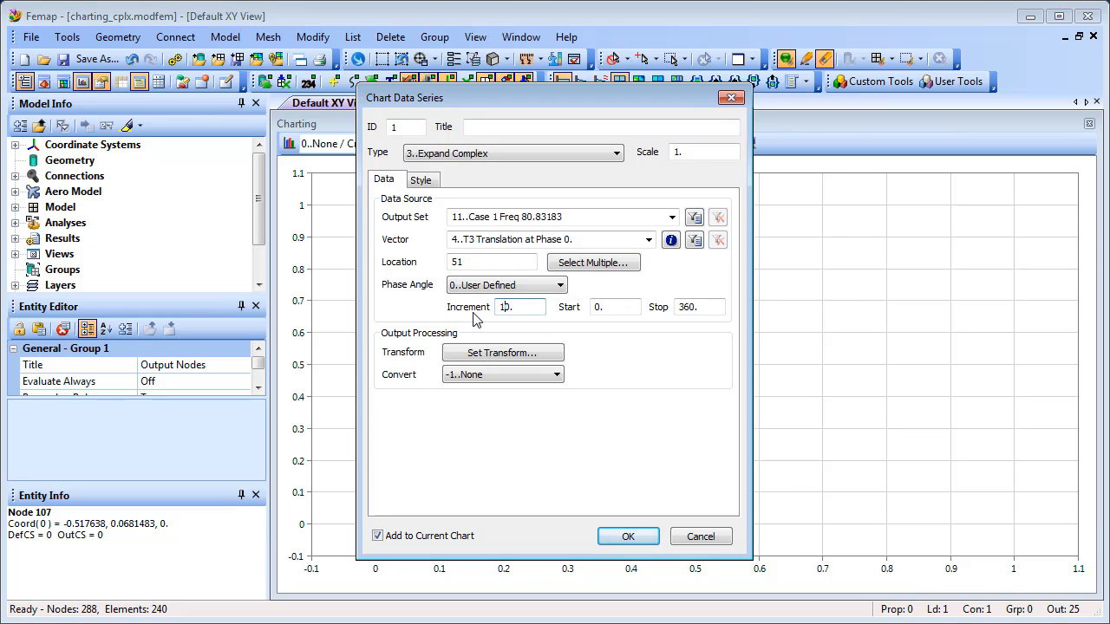
text(1)
click(628, 537)
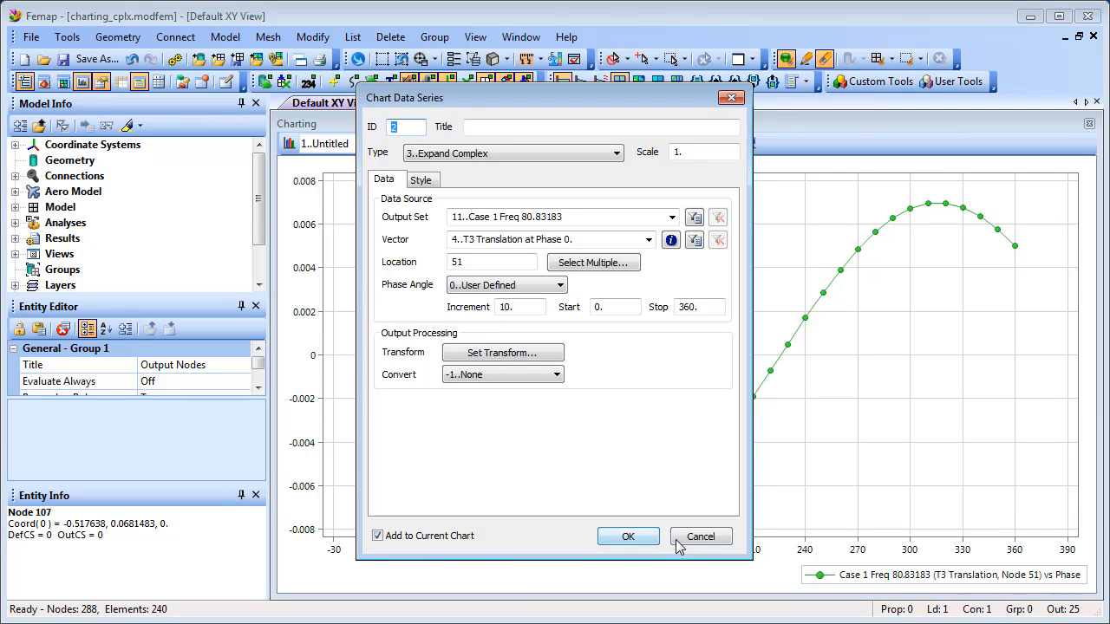
click(683, 535)
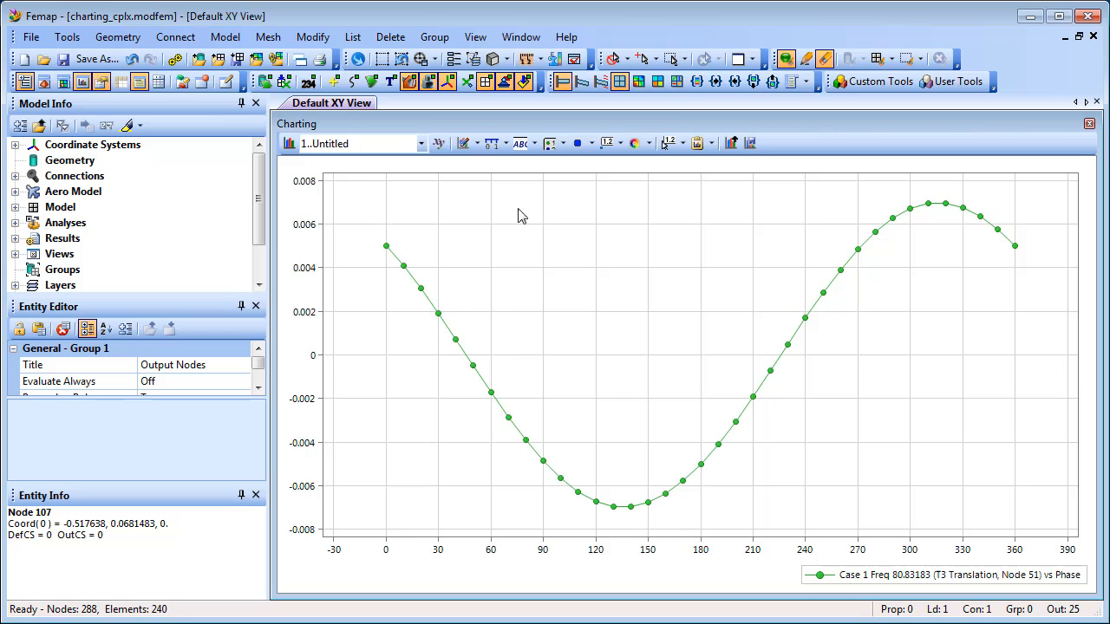
Step: Turn on the chart's data labels, limited to the maximum and minimum points, and accept the chart settings
click(464, 143)
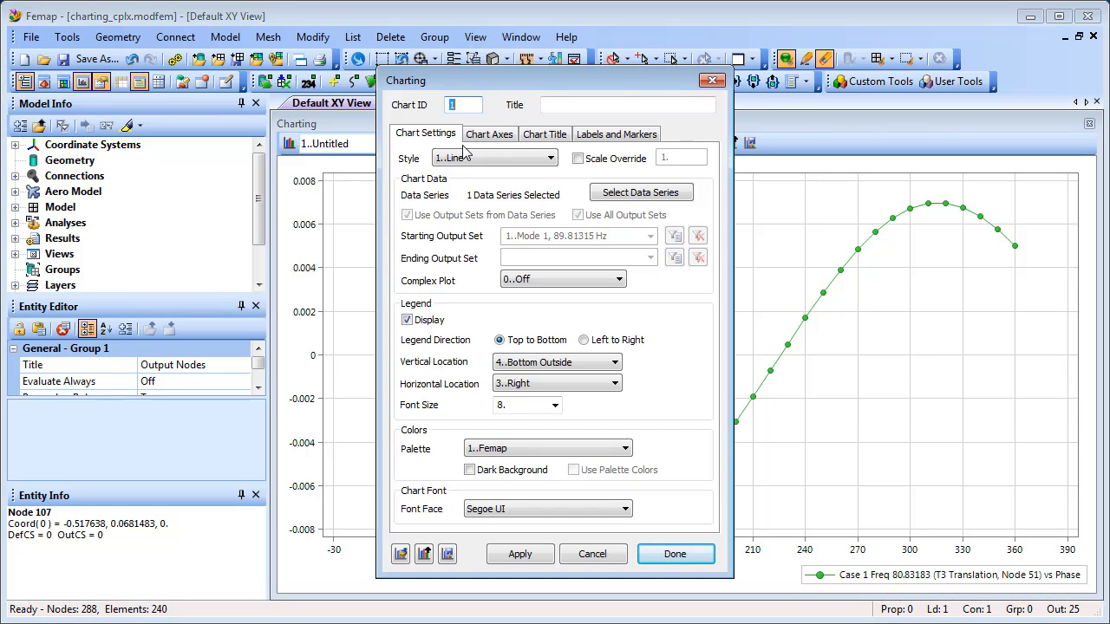
click(610, 137)
click(408, 173)
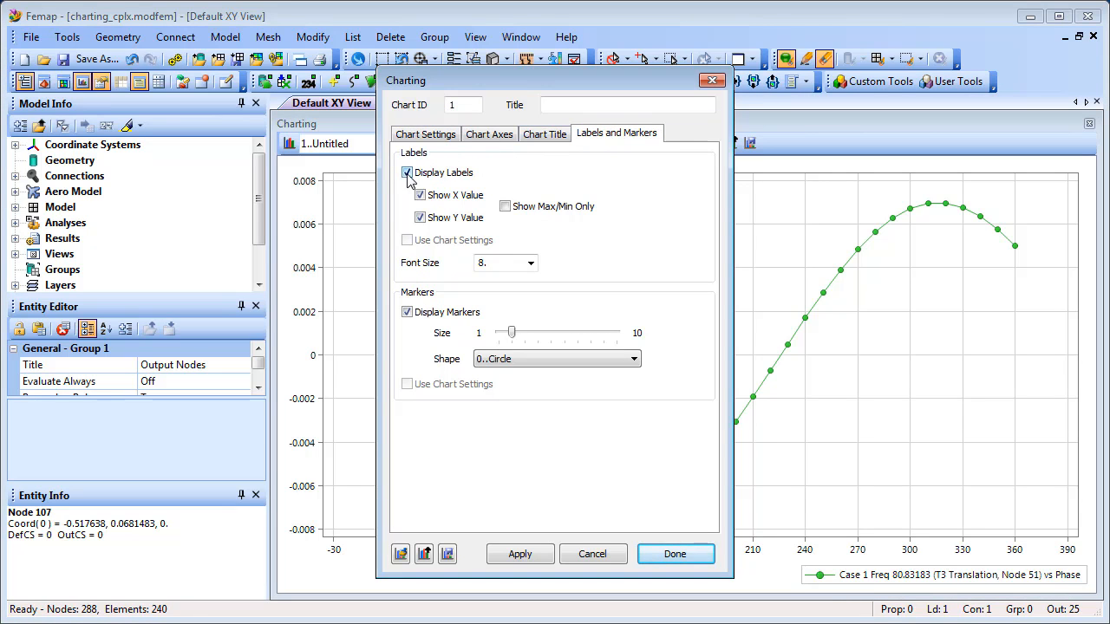
click(509, 209)
click(675, 554)
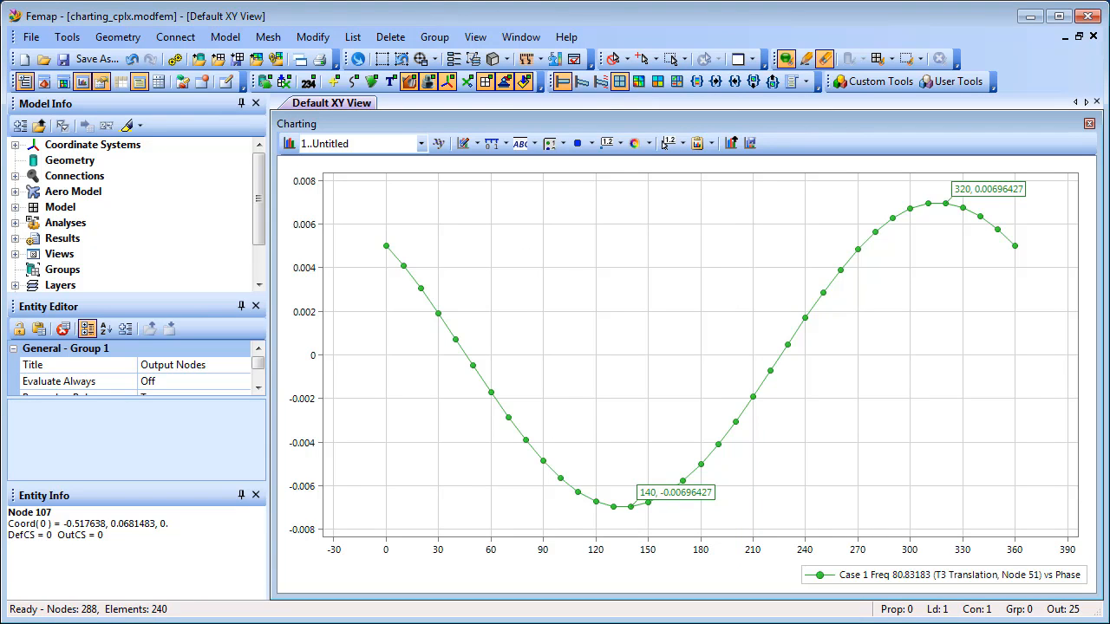